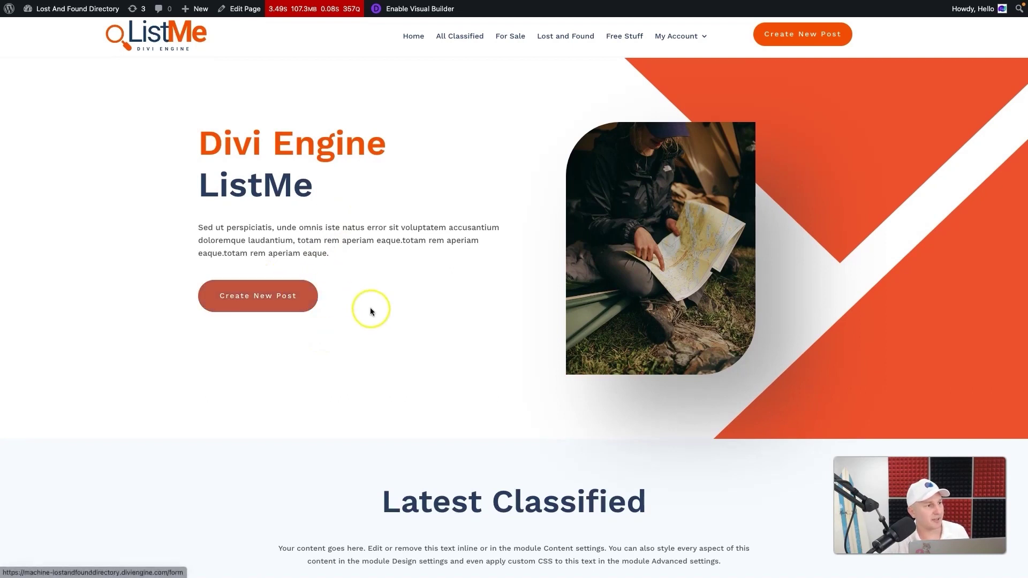
# Advance the Latest Classified carousel three times to reach the Classic, Modern and Little Bag listings.
pyautogui.scroll(-3, 371, 307)
pyautogui.scroll(-5, 371, 309)
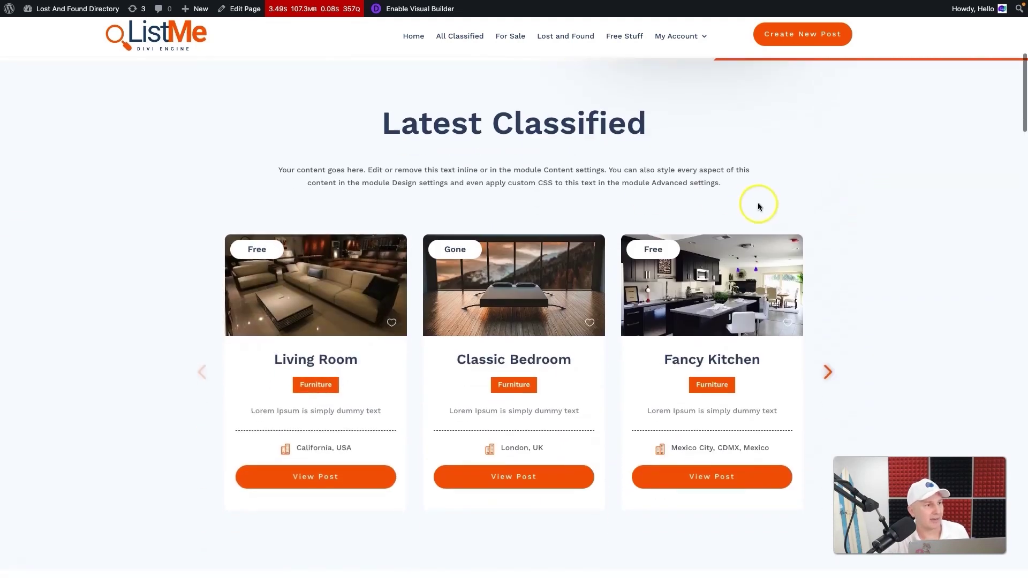
pyautogui.click(831, 370)
pyautogui.click(834, 372)
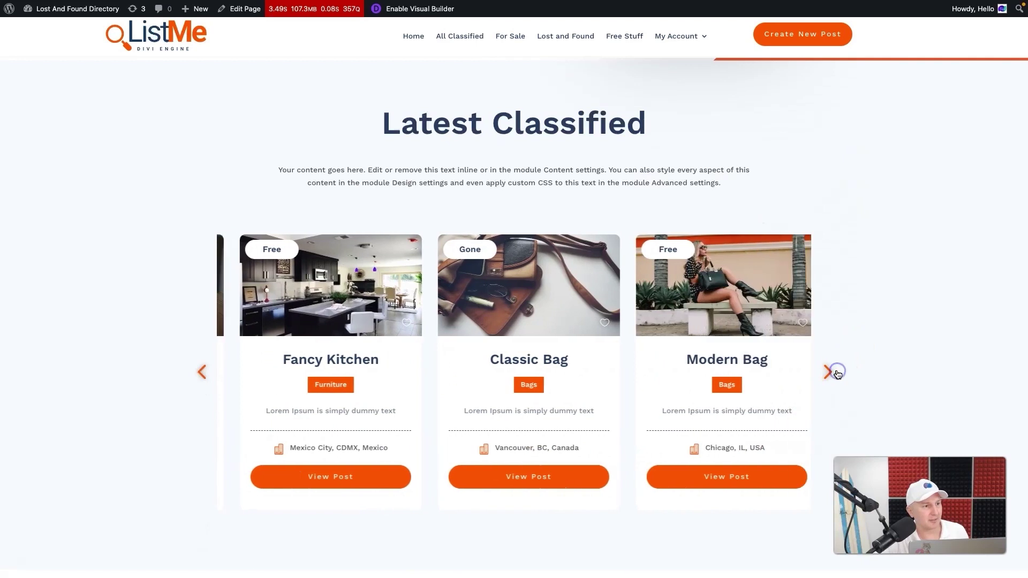
pyautogui.click(837, 373)
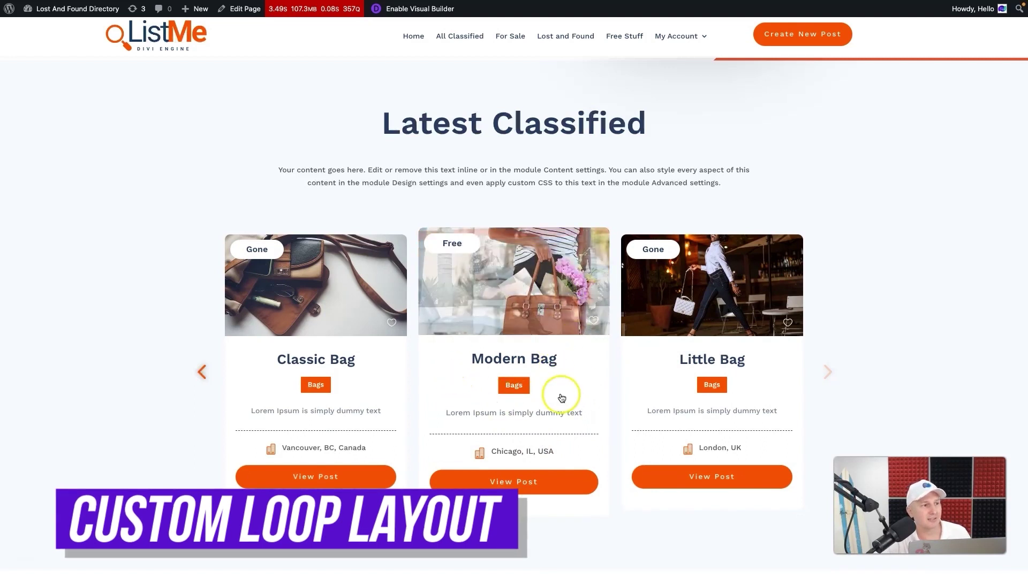
pyautogui.scroll(-5, 423, 418)
pyautogui.scroll(6, 423, 418)
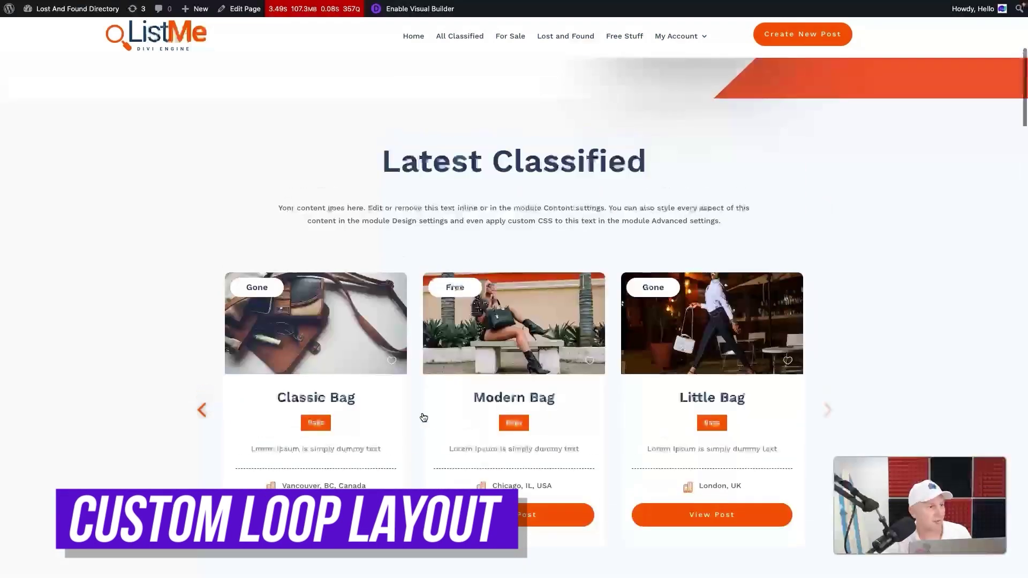
pyautogui.scroll(-2, 423, 418)
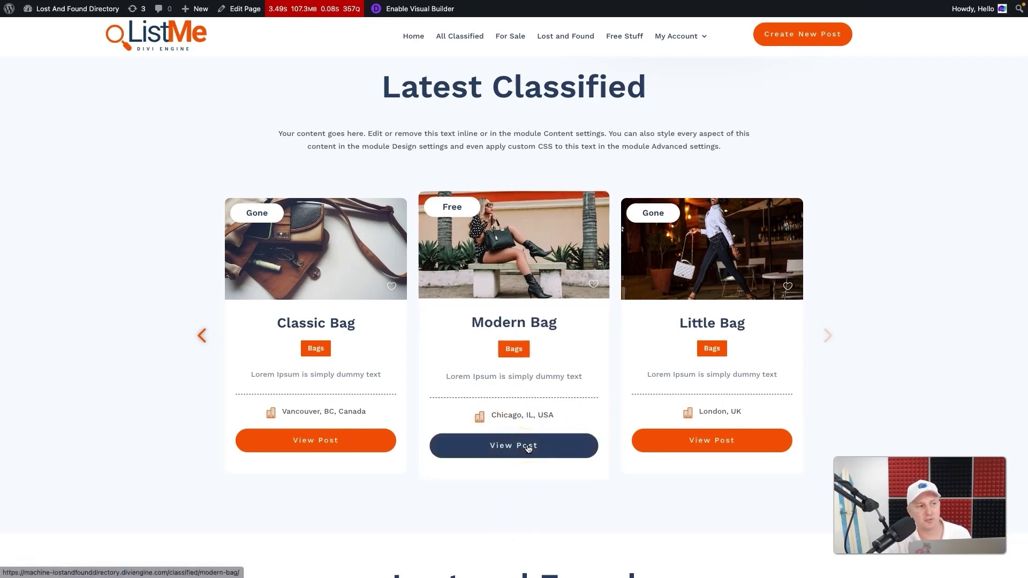
pyautogui.scroll(-8, 527, 449)
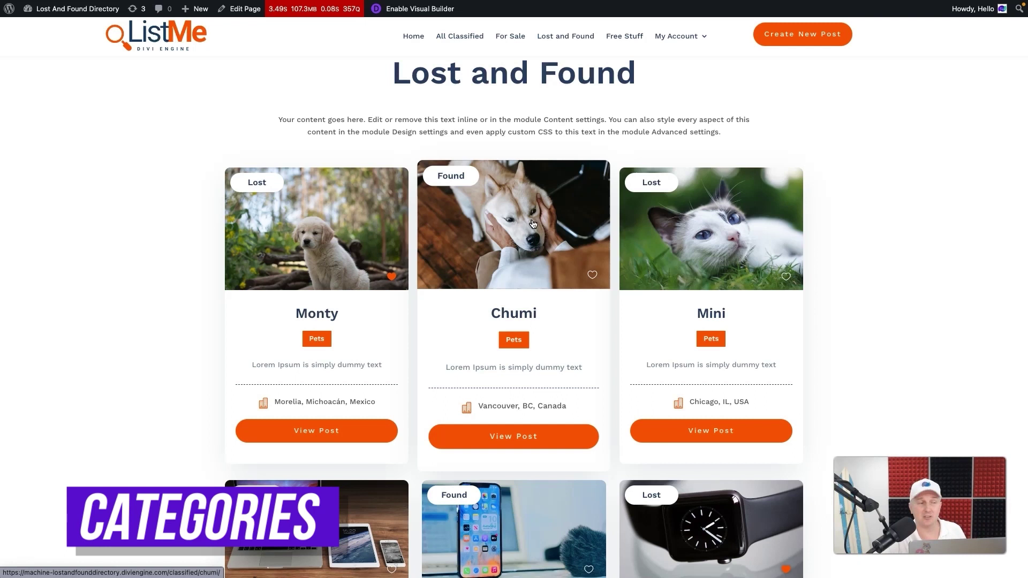
# Browse down past Lost and Found, counters and For Sale, then preview the Iphone 12 card's alternate photo.
pyautogui.scroll(-10, 452, 297)
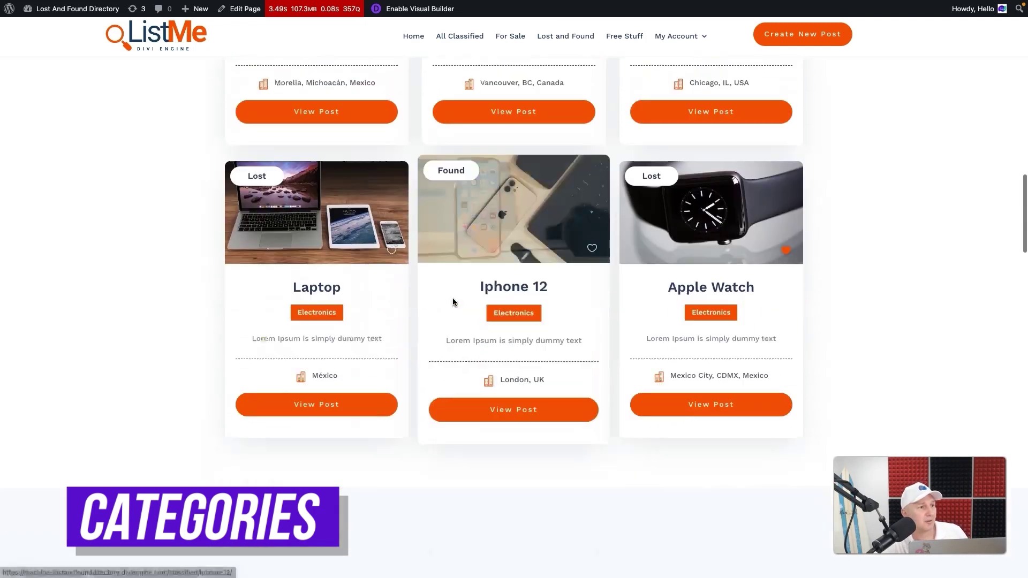
pyautogui.scroll(-2, 452, 298)
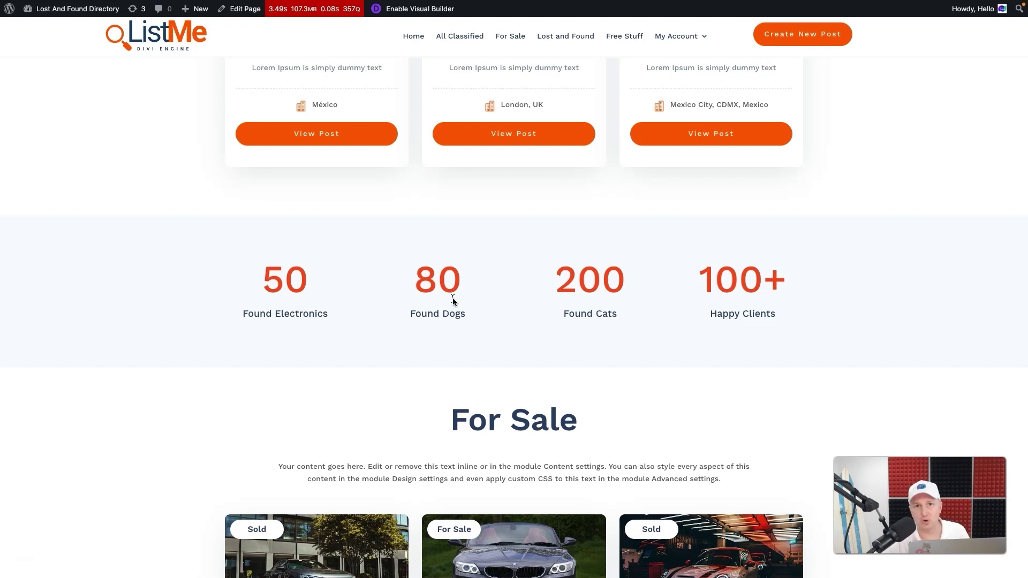
pyautogui.scroll(-6, 452, 298)
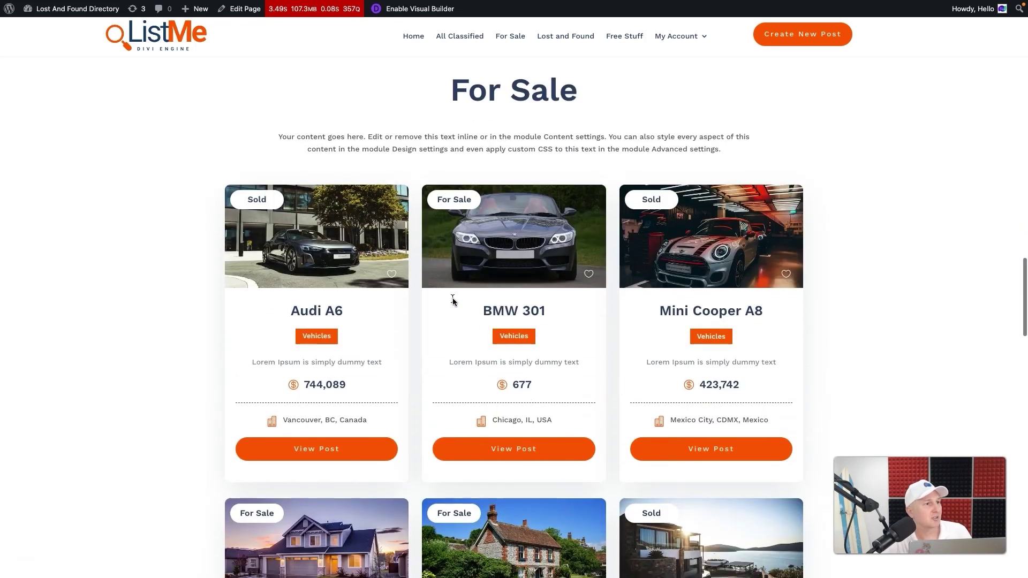
pyautogui.scroll(-4, 383, 414)
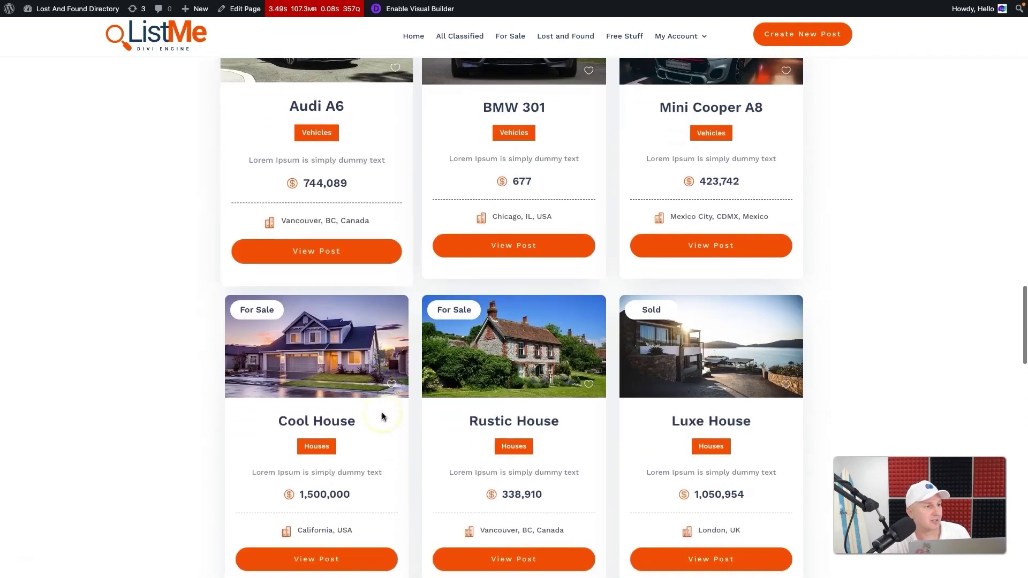
pyautogui.scroll(-6, 381, 415)
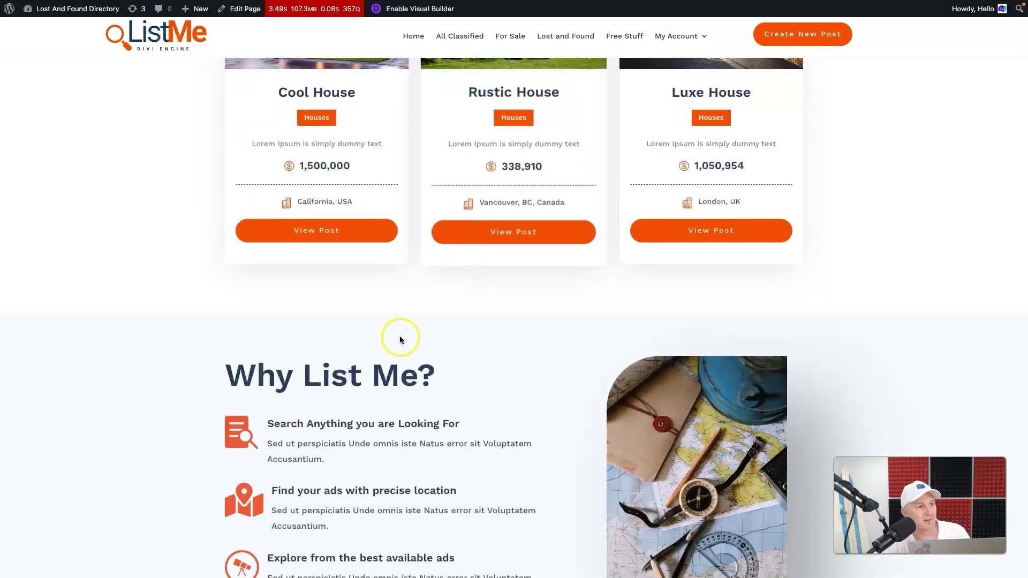
pyautogui.scroll(5, 400, 340)
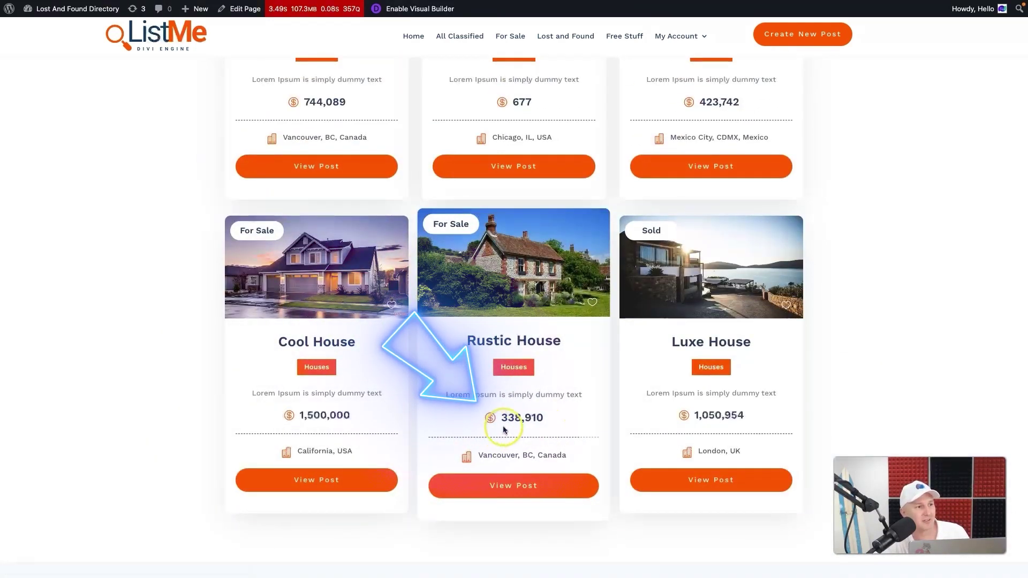
pyautogui.scroll(2, 502, 429)
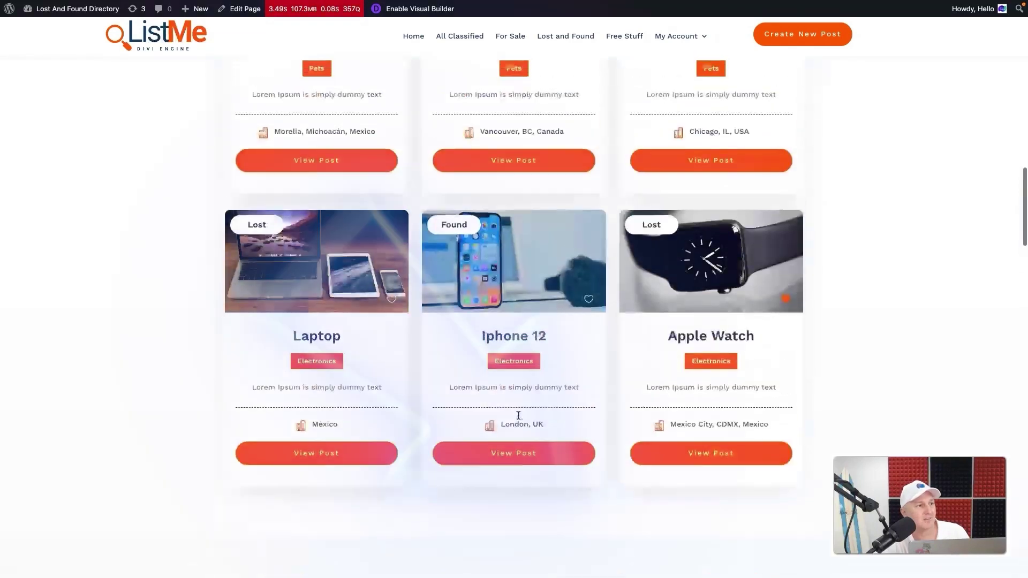
pyautogui.scroll(1, 519, 417)
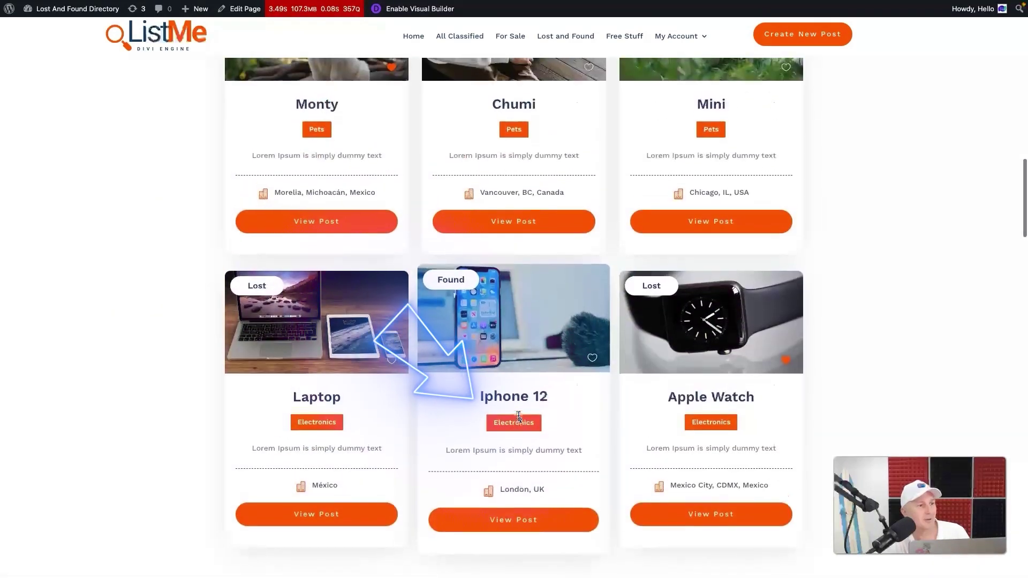
pyautogui.click(440, 410)
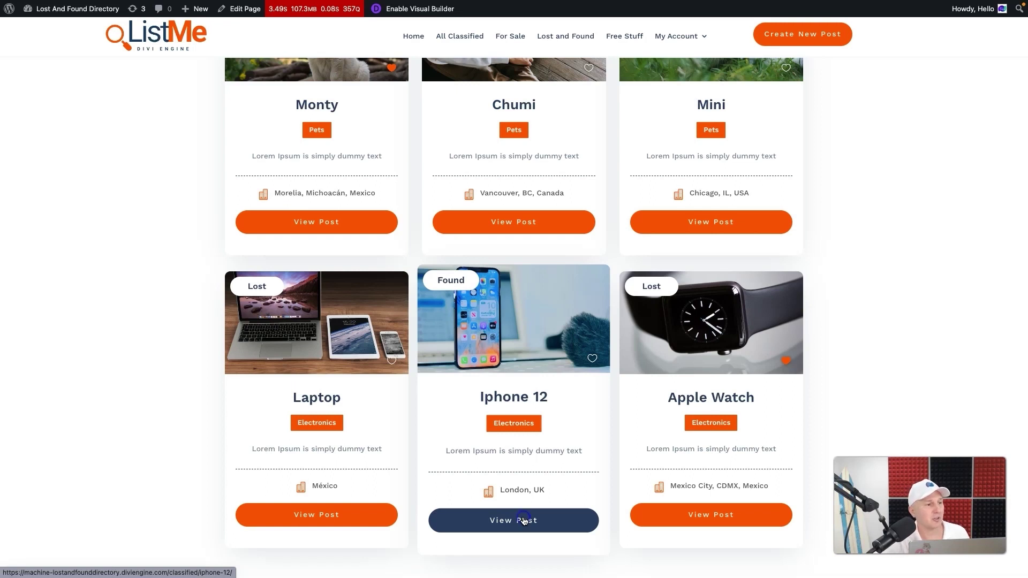
# Open the Iphone 12 post and cycle its gallery through the gold, silver and blue iPhone photos.
pyautogui.click(524, 520)
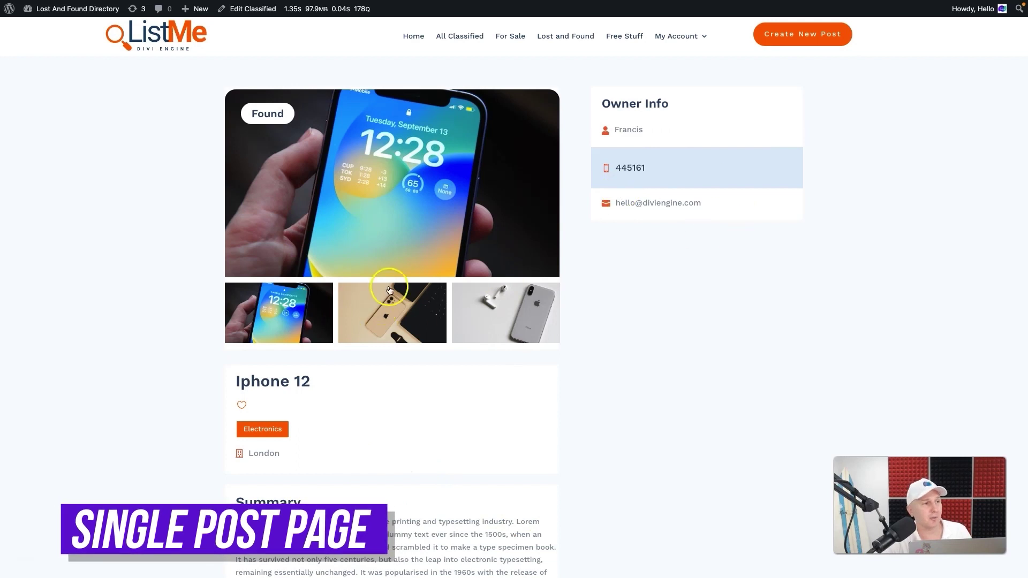
pyautogui.click(361, 312)
pyautogui.click(550, 305)
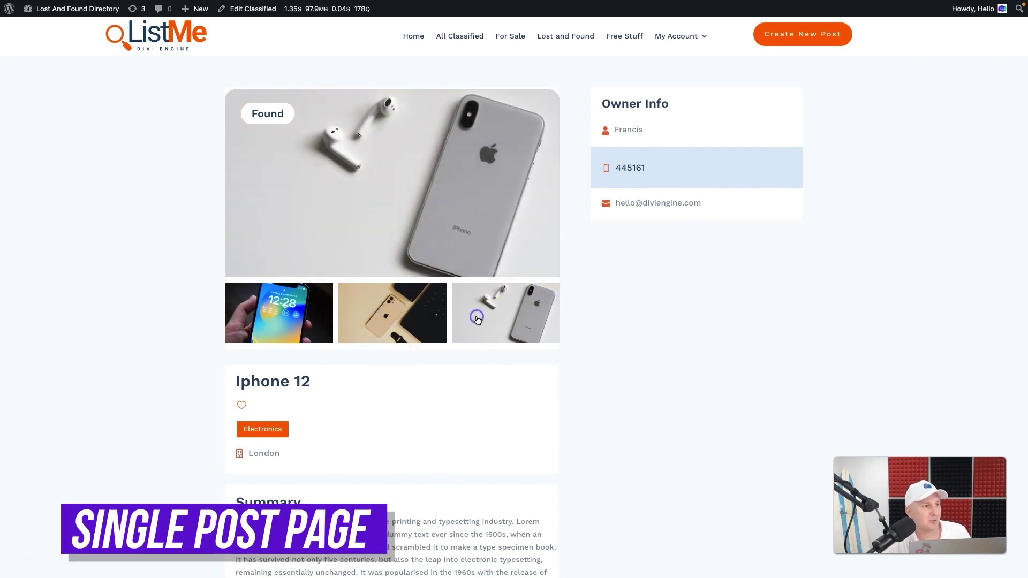
pyautogui.click(378, 317)
pyautogui.click(271, 316)
# Scroll down to the Last Seen On map and back to the top of the post.
pyautogui.scroll(-3, 454, 364)
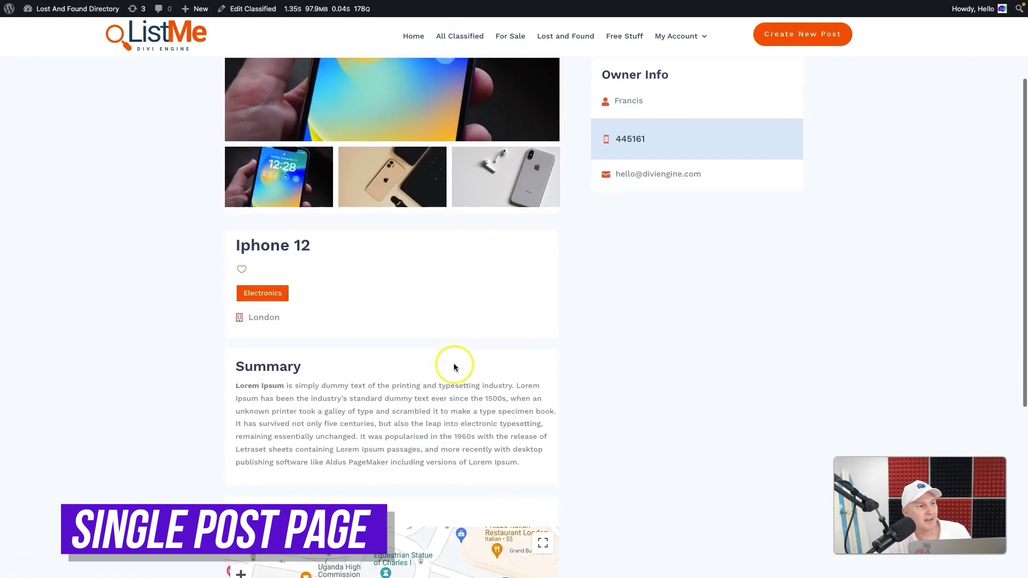
pyautogui.scroll(3, 454, 367)
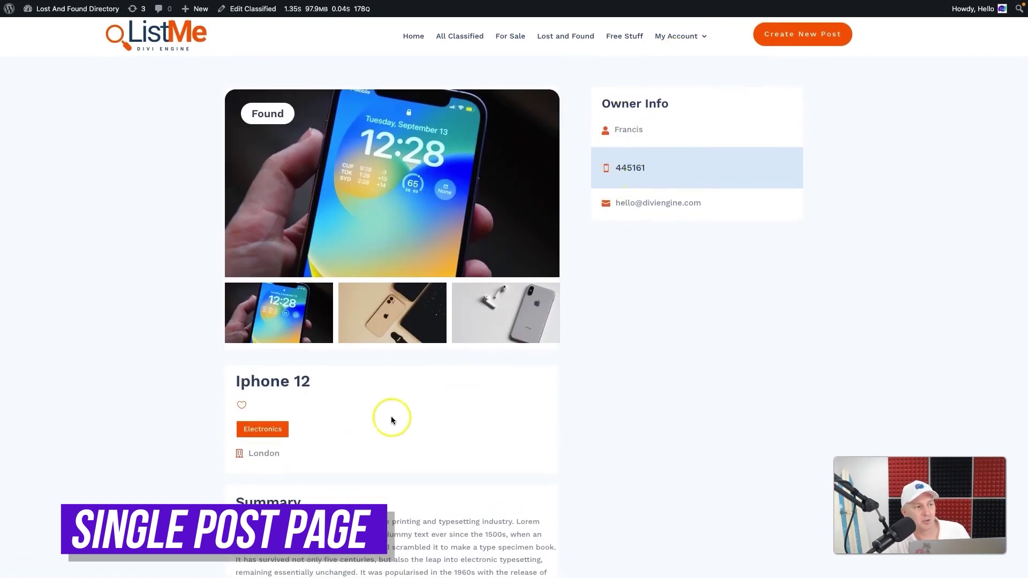
pyautogui.scroll(-9, 391, 421)
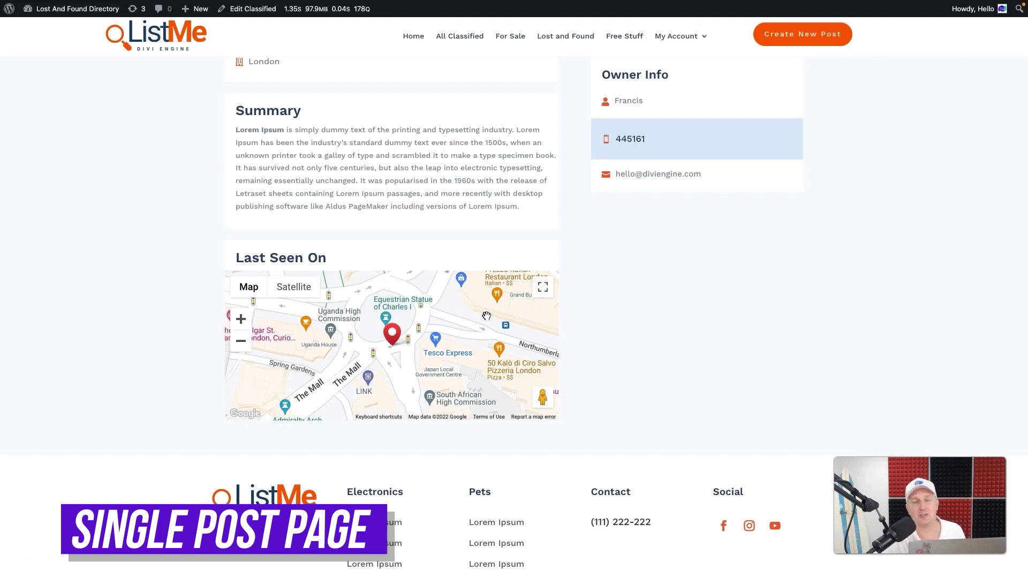
pyautogui.scroll(7, 589, 127)
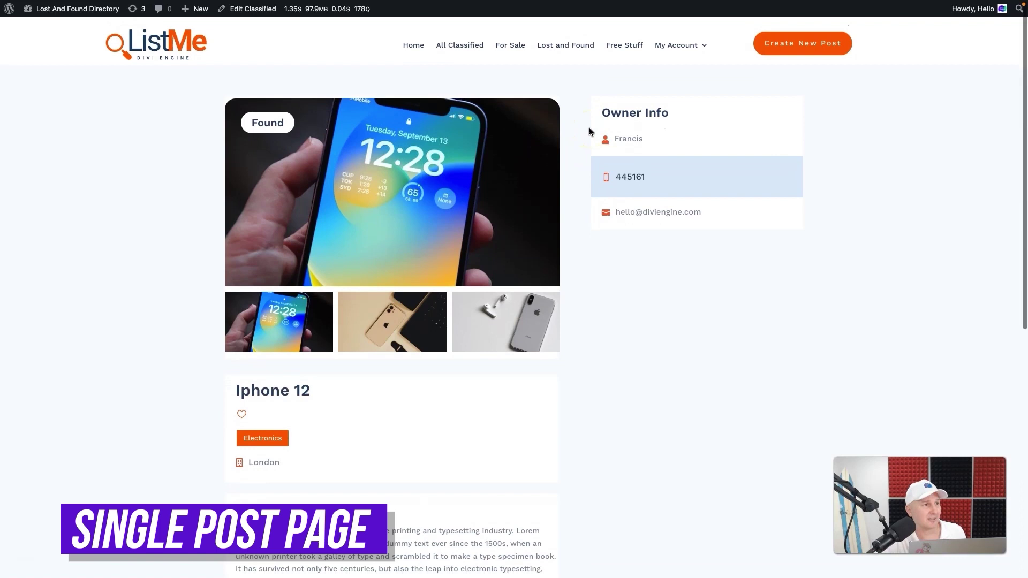
pyautogui.moveTo(59, 11)
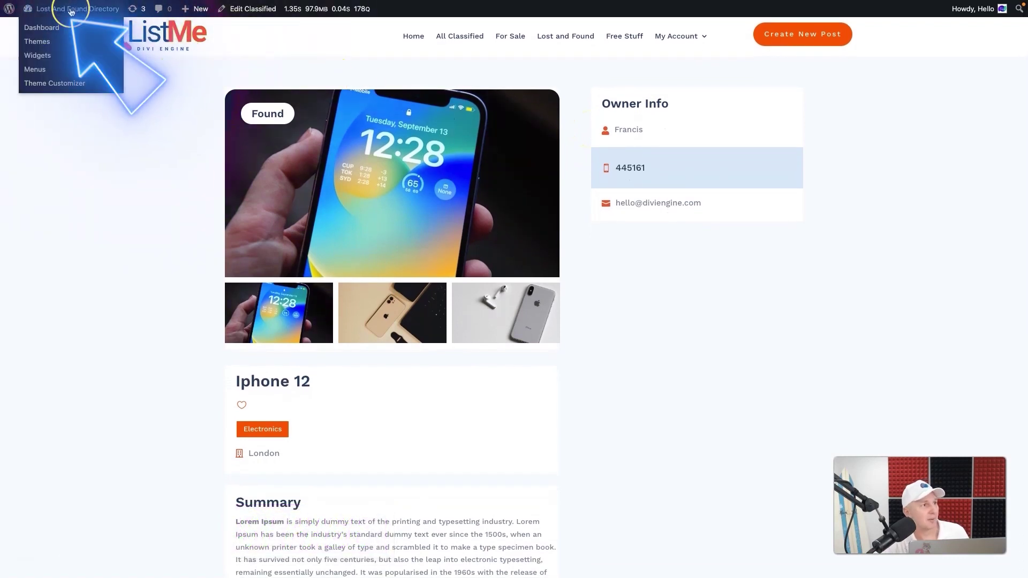
# Go to the admin Dashboard and open Divi Engine's Machine Settings page.
pyautogui.click(48, 30)
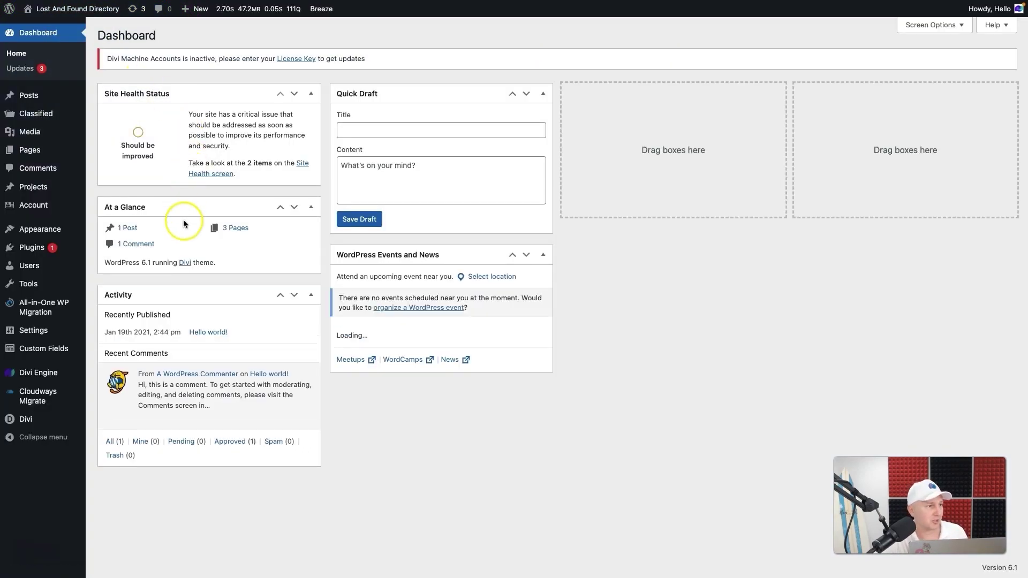
pyautogui.moveTo(48, 380)
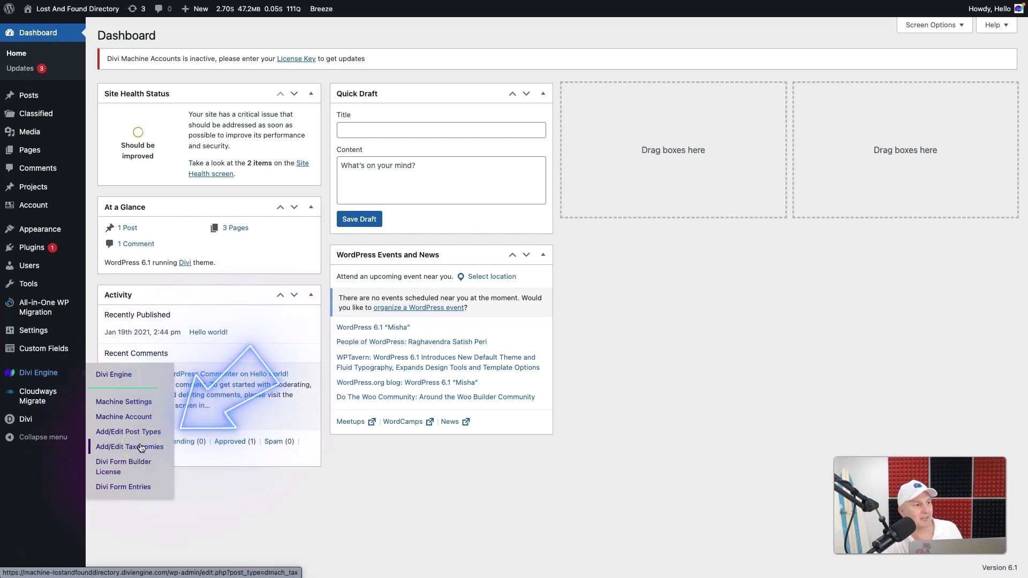
pyautogui.click(121, 452)
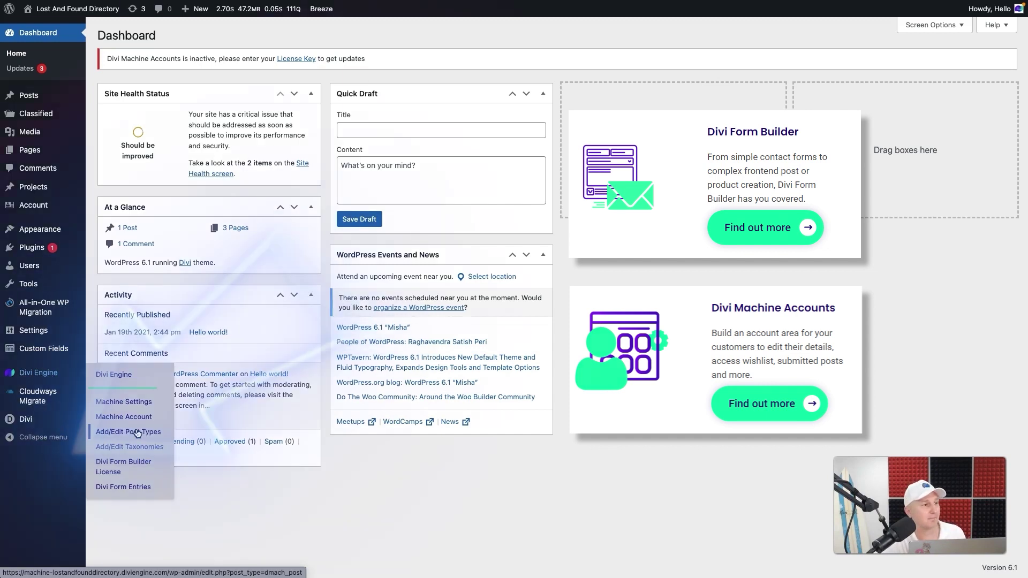
pyautogui.click(136, 403)
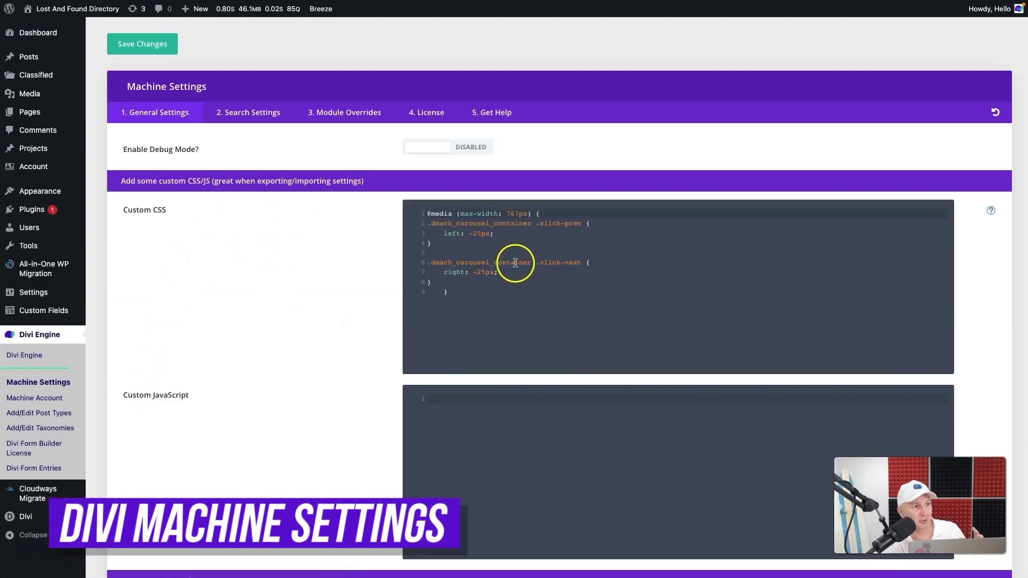
# Look through the General Settings and put focus in the custom carousel CSS.
pyautogui.scroll(-1, 489, 343)
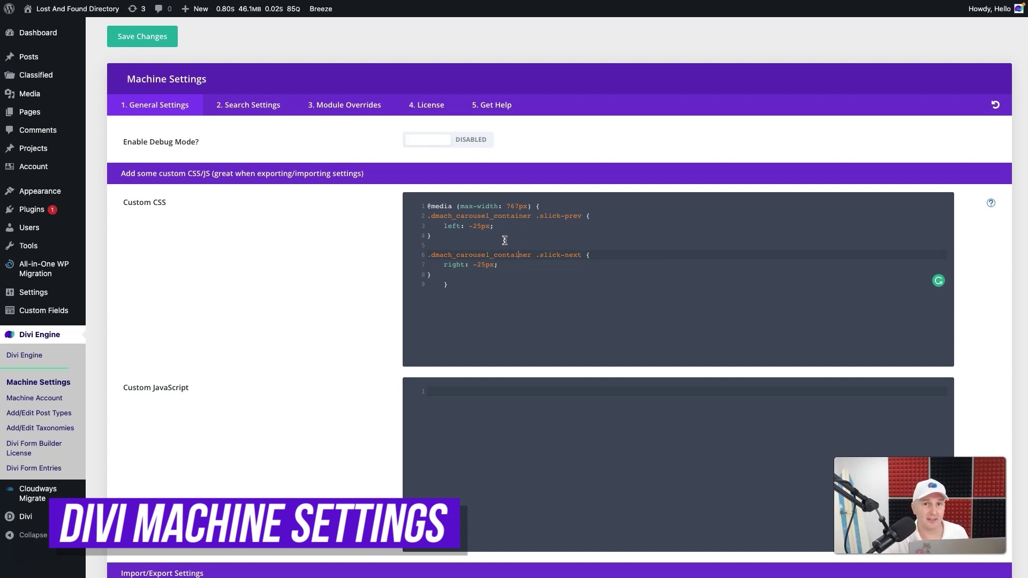
pyautogui.scroll(-5, 505, 240)
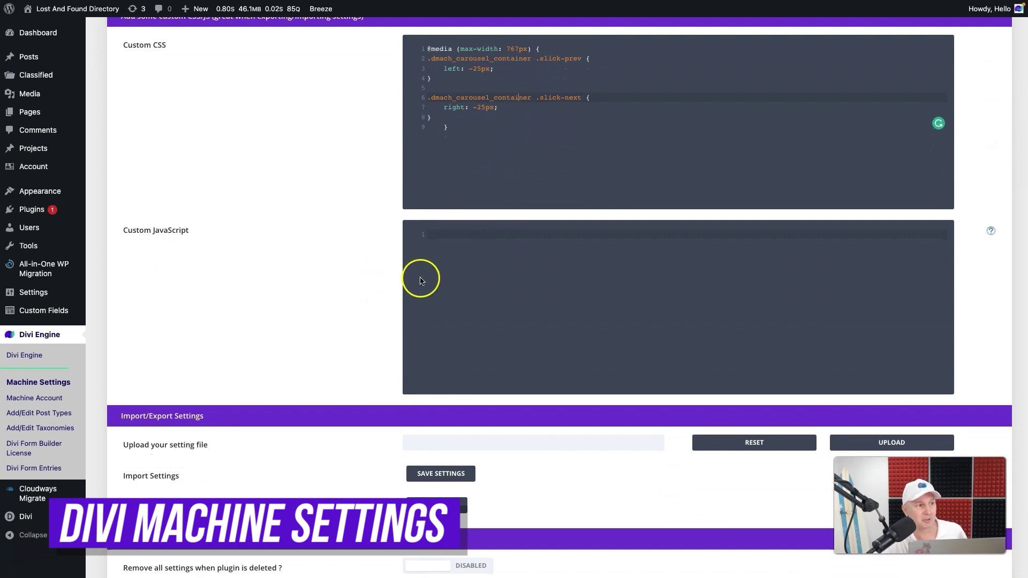
pyautogui.scroll(-3, 499, 280)
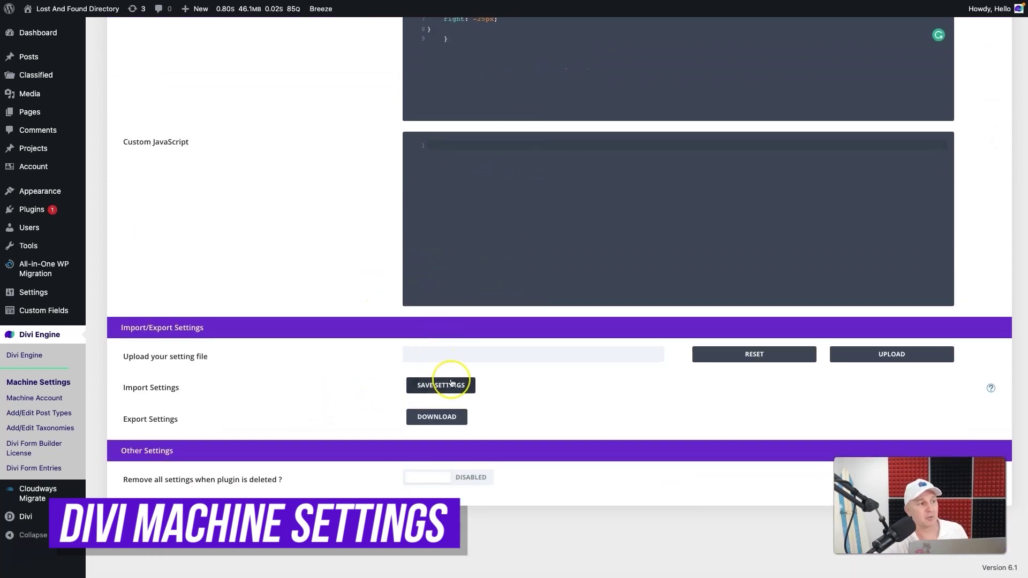
pyautogui.scroll(8, 370, 465)
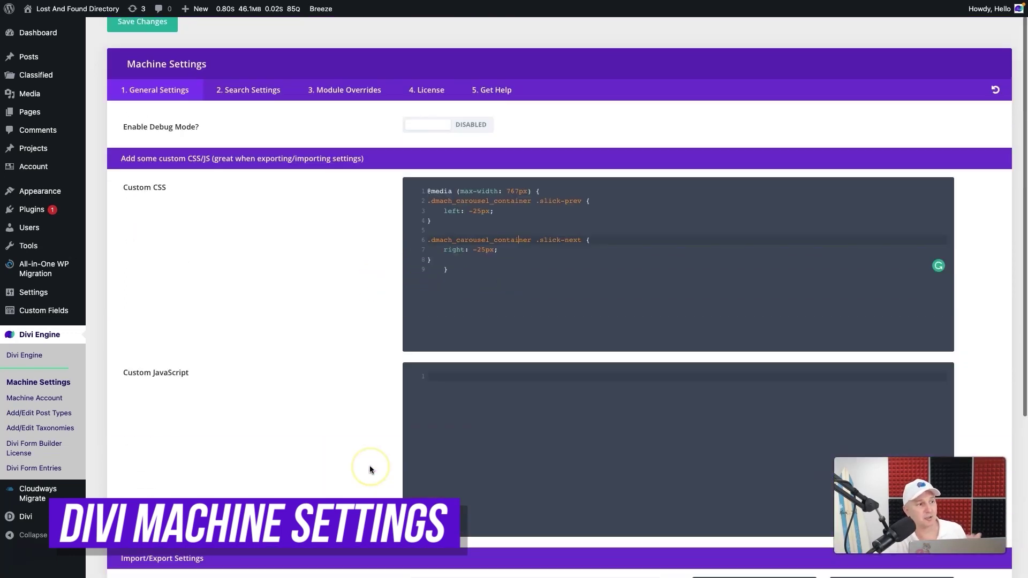
pyautogui.click(421, 234)
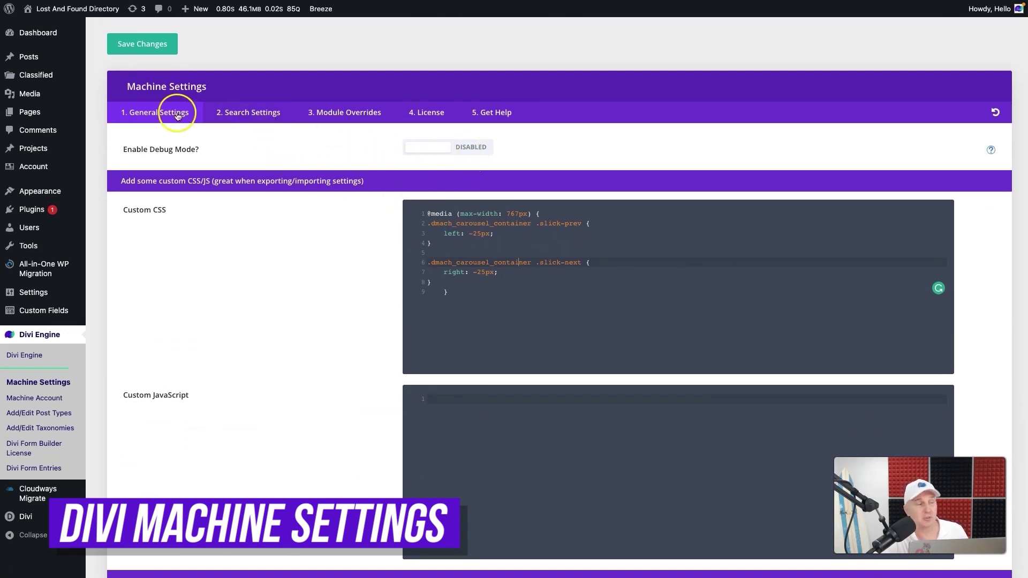
# Step through the Search, Module Override, License and Get Help tabs.
pyautogui.click(240, 114)
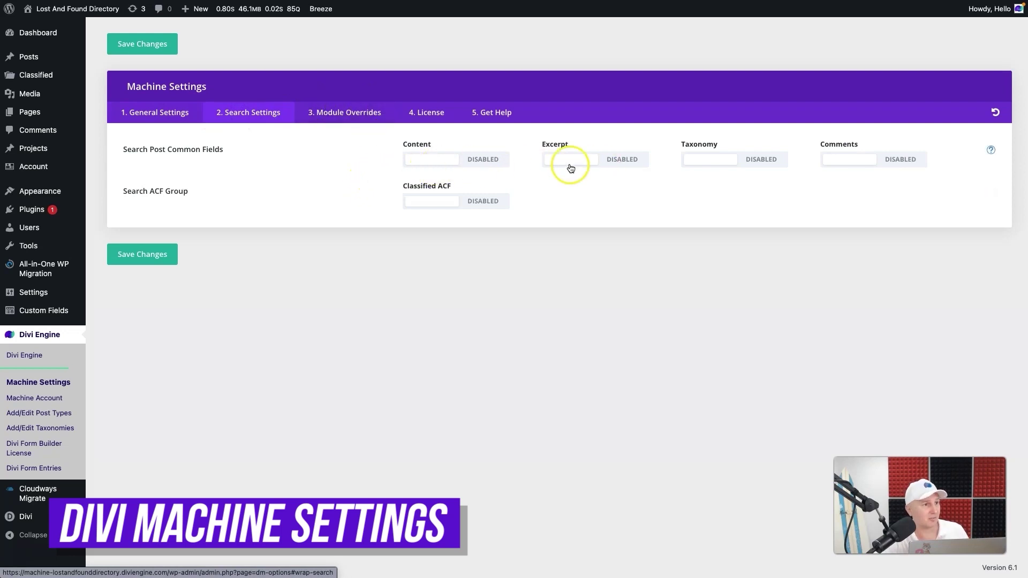
pyautogui.click(354, 117)
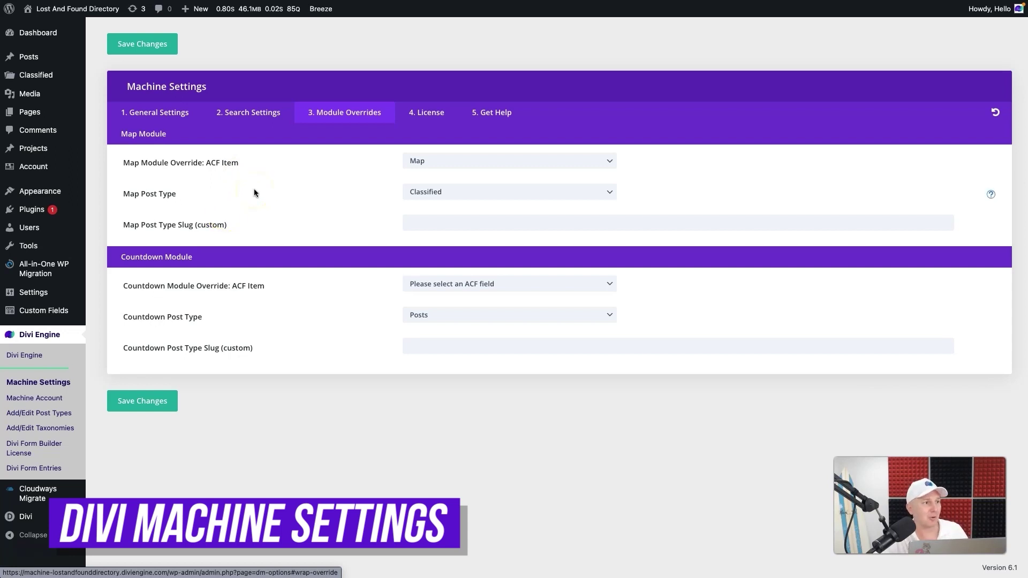
pyautogui.click(421, 114)
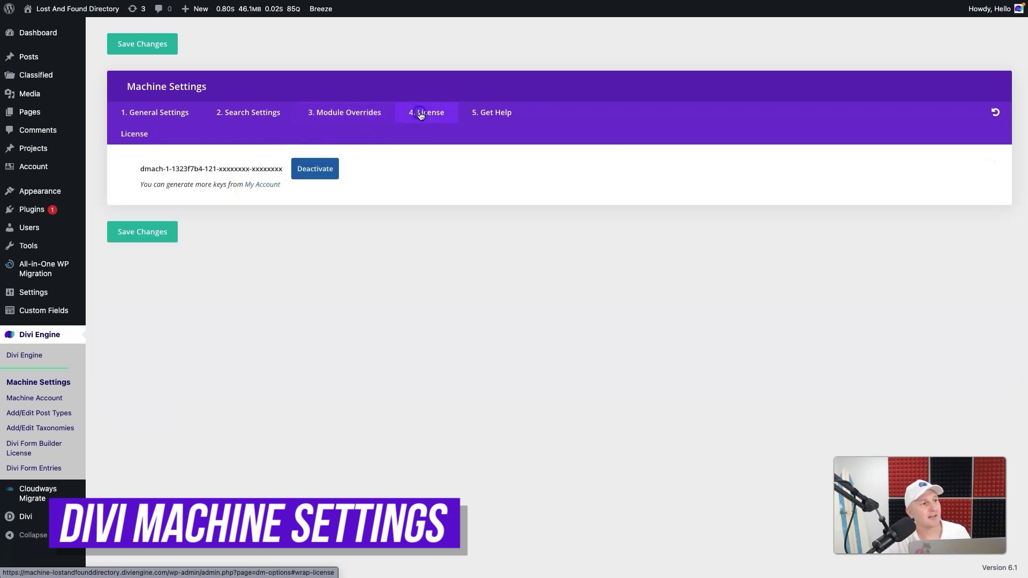
pyautogui.click(513, 112)
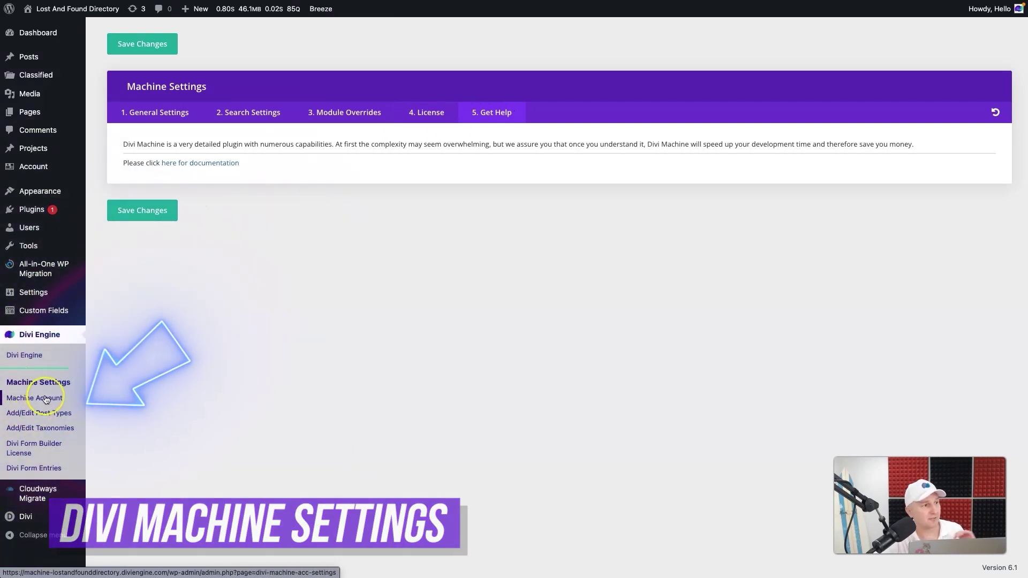
# View the custom Post Types list, then the Taxonomies list with its Type taxonomy.
pyautogui.click(45, 413)
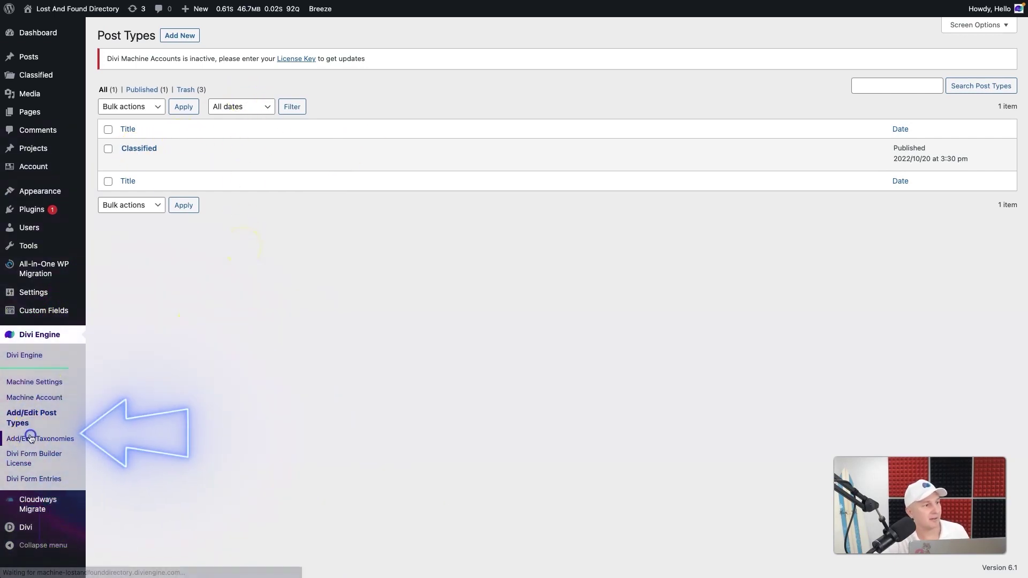
pyautogui.click(31, 439)
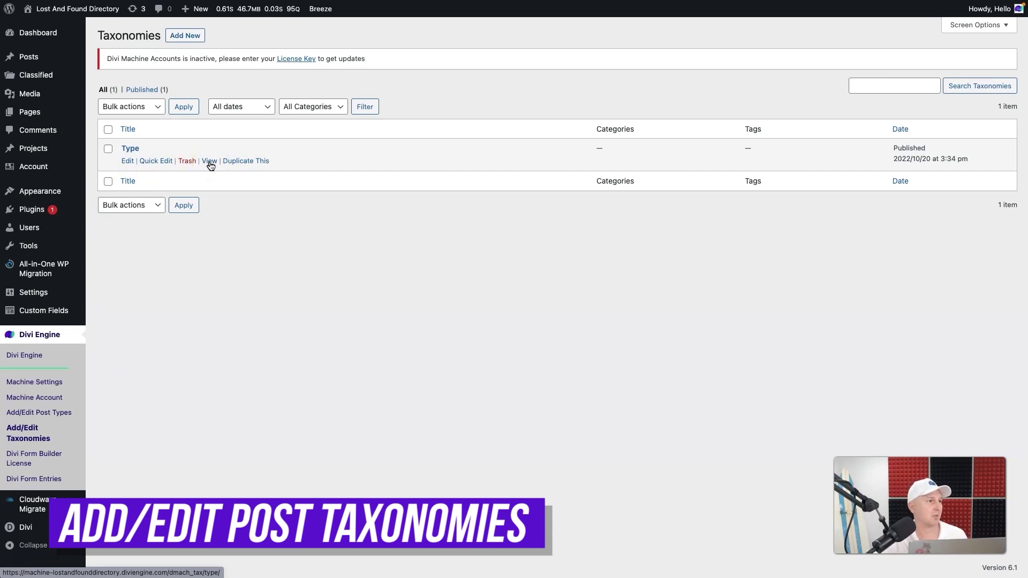
# Visit the Pages list, then open Divi's Theme Builder with the classified templates.
pyautogui.moveTo(38, 85)
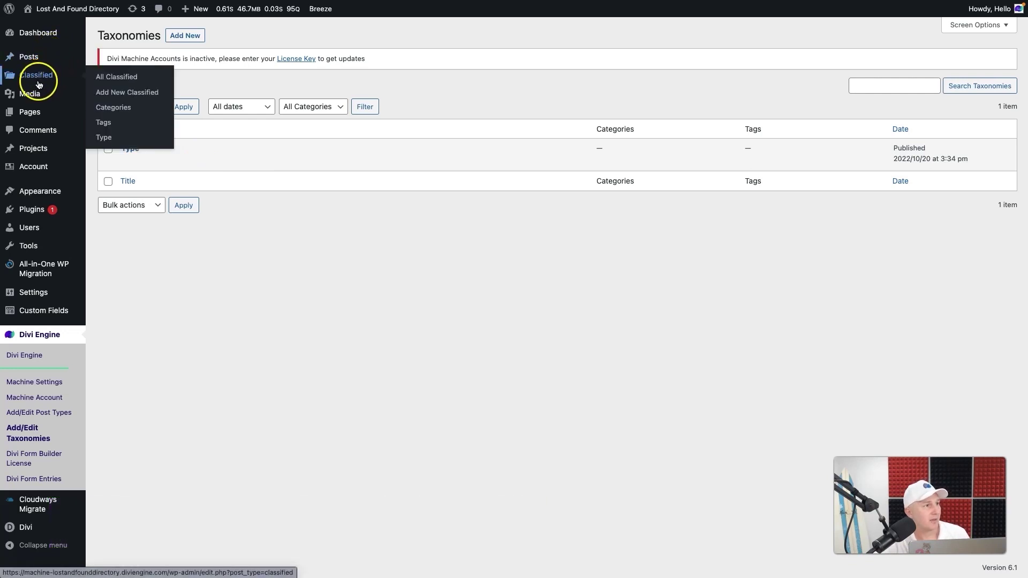
pyautogui.click(36, 111)
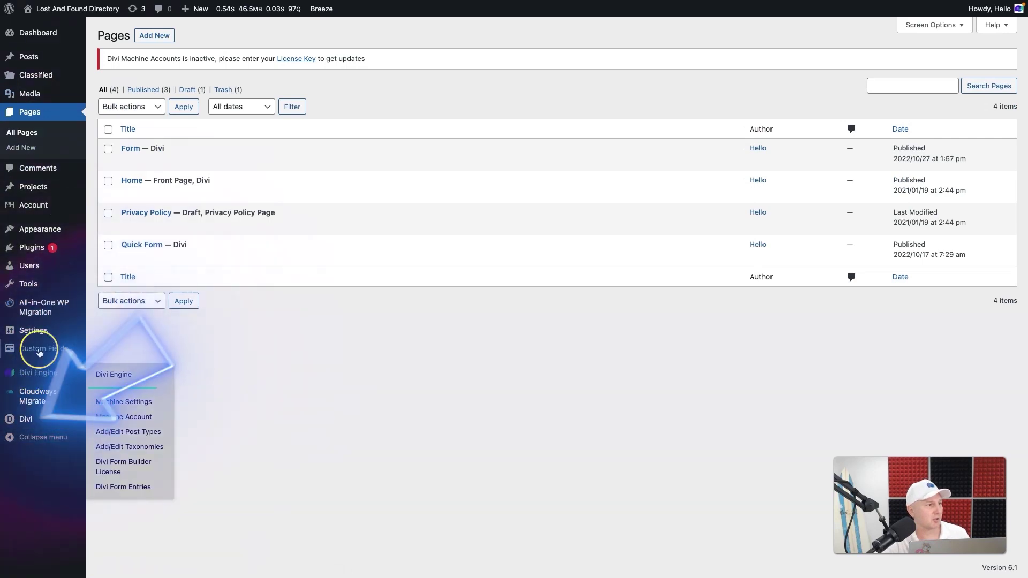
pyautogui.moveTo(69, 421)
pyautogui.click(108, 437)
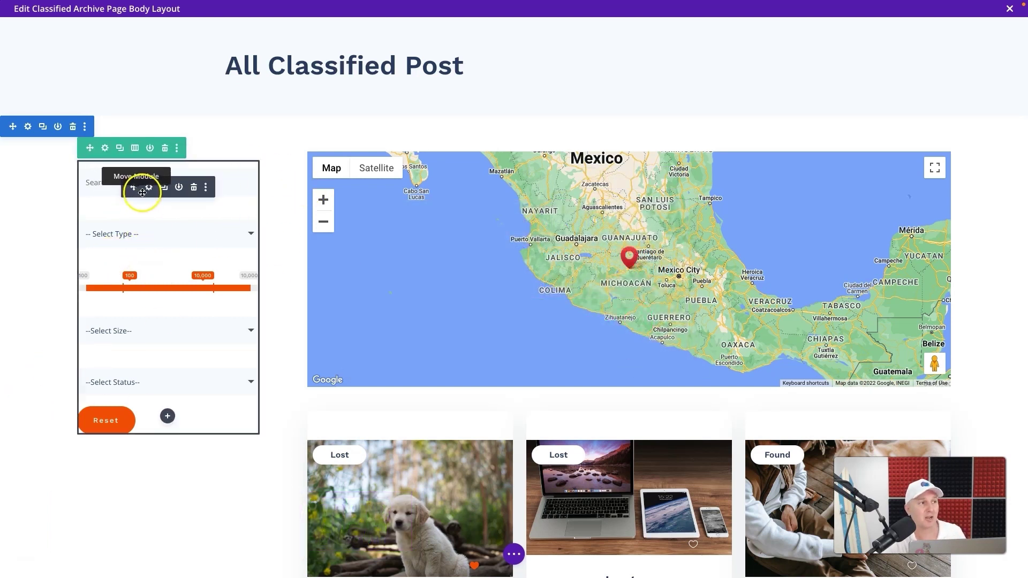
# Expand the page settings bar via the purple ... button in the Classified Archive layout.
pyautogui.click(514, 555)
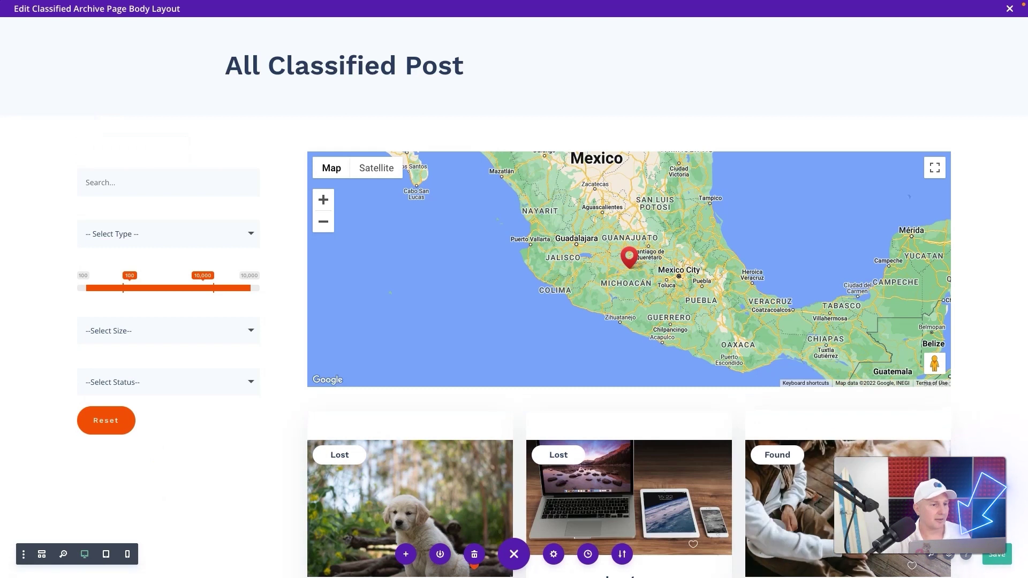
pyautogui.click(950, 557)
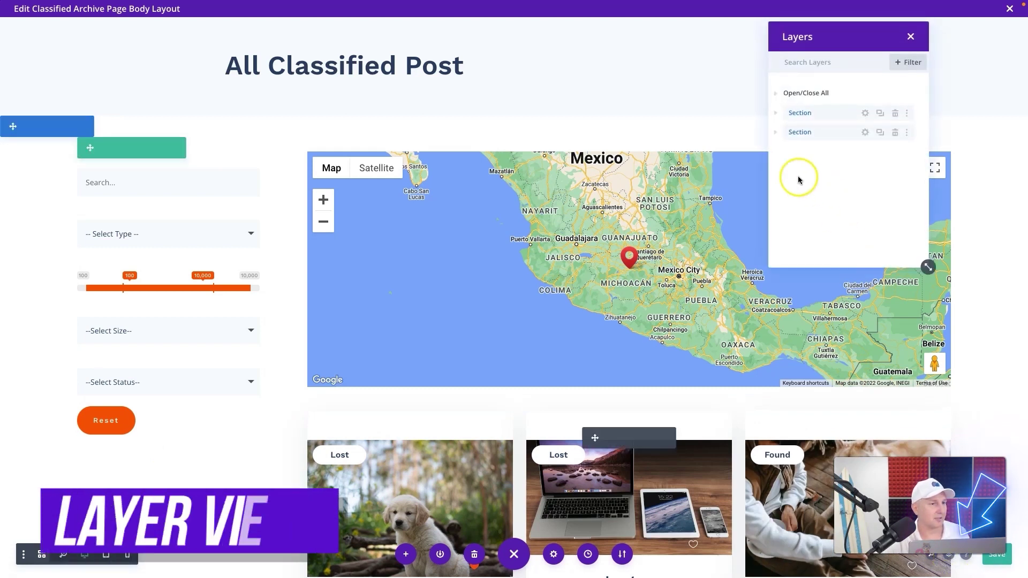
pyautogui.click(776, 113)
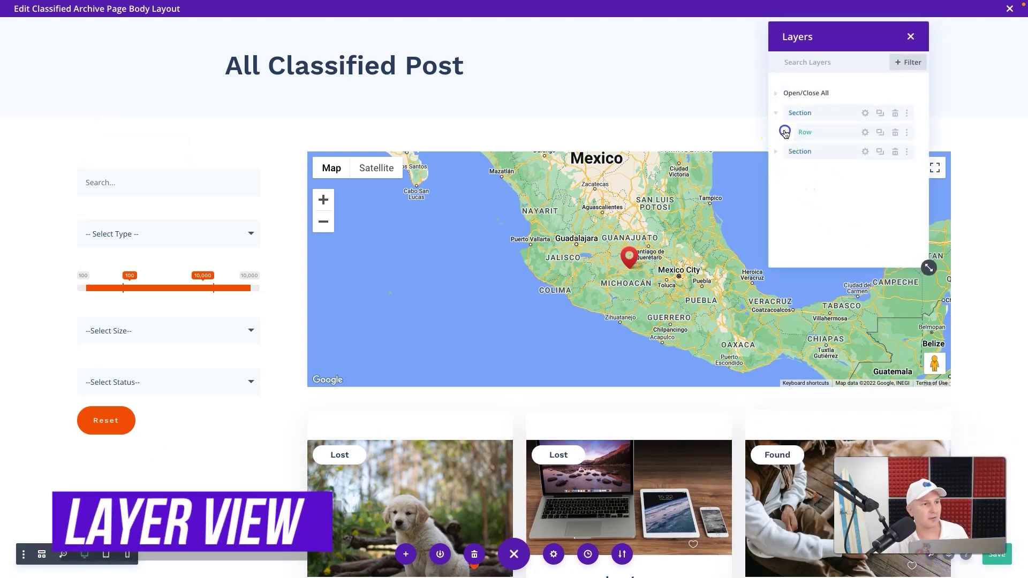
pyautogui.click(785, 132)
pyautogui.click(796, 151)
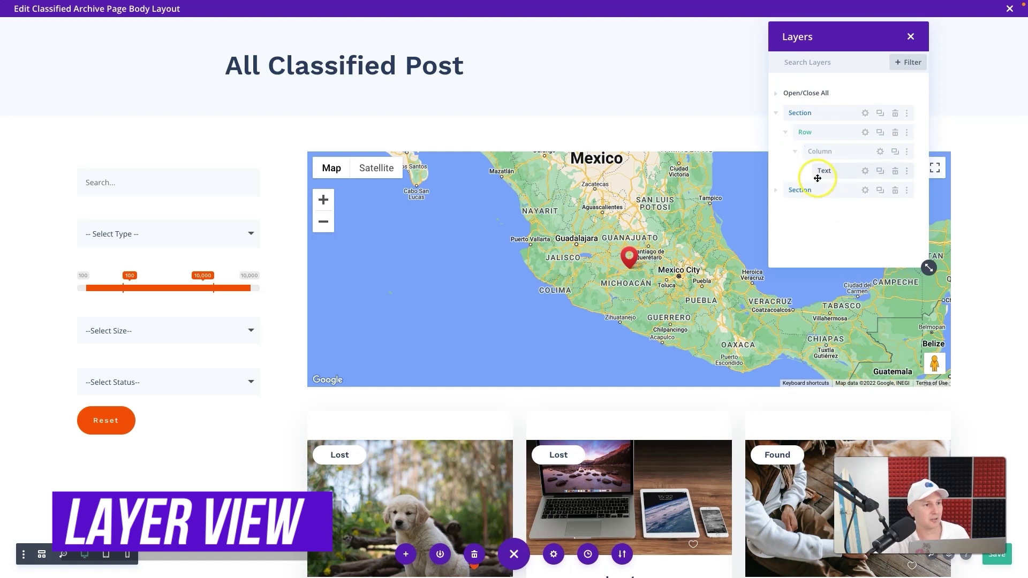
pyautogui.click(777, 192)
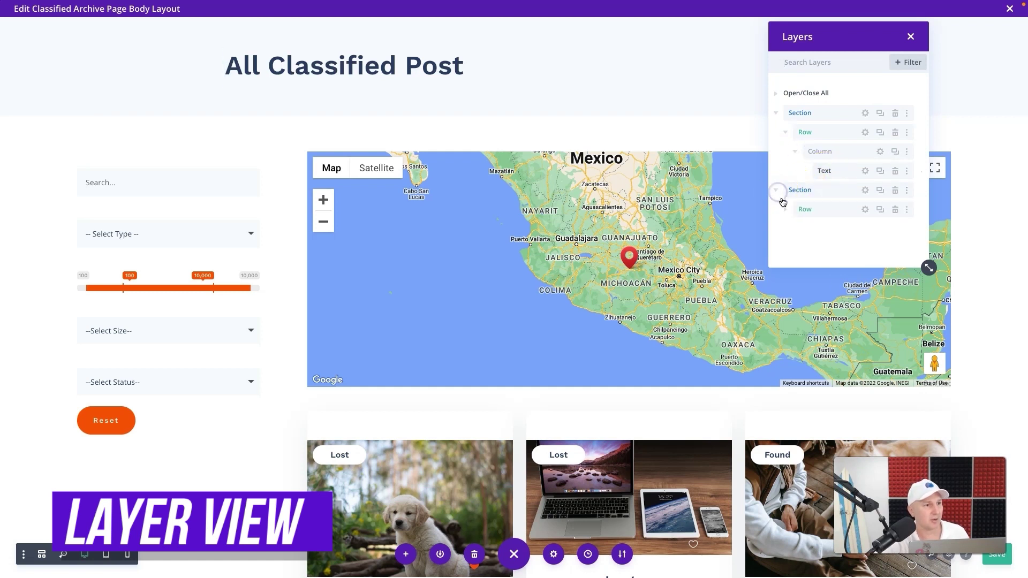
pyautogui.click(786, 210)
pyautogui.click(796, 228)
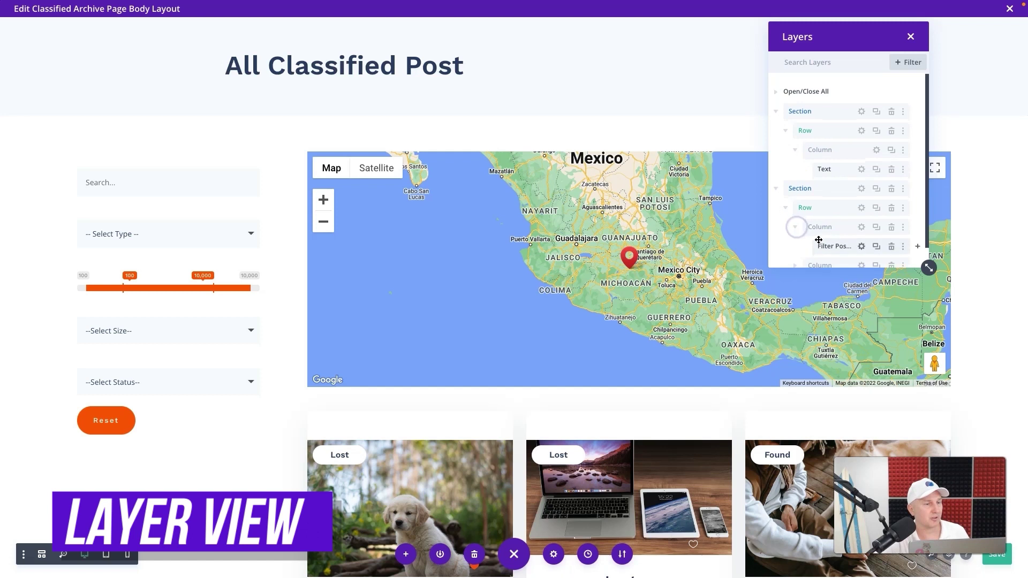
pyautogui.scroll(-1, 803, 232)
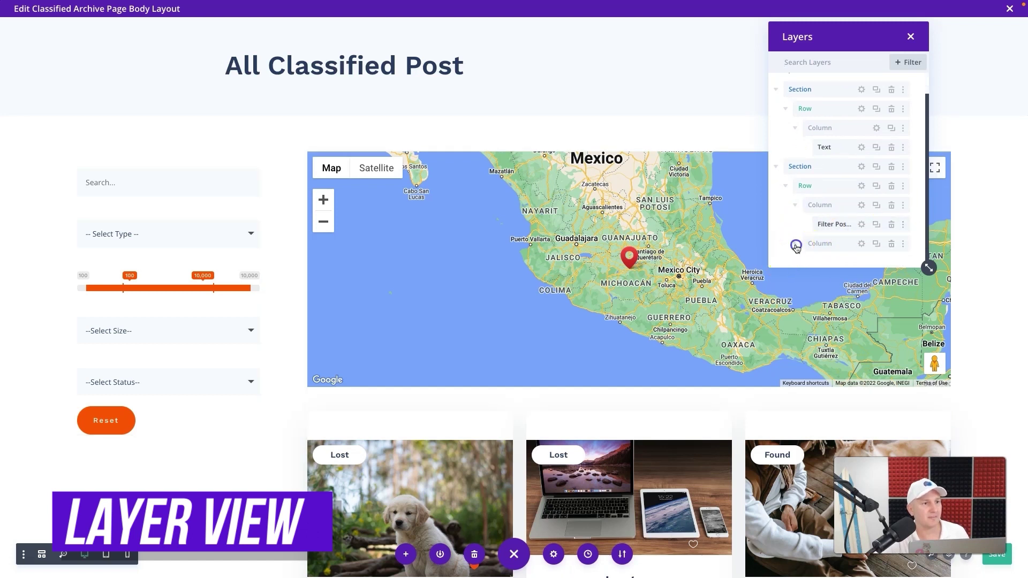
pyautogui.click(796, 246)
pyautogui.scroll(-1, 812, 239)
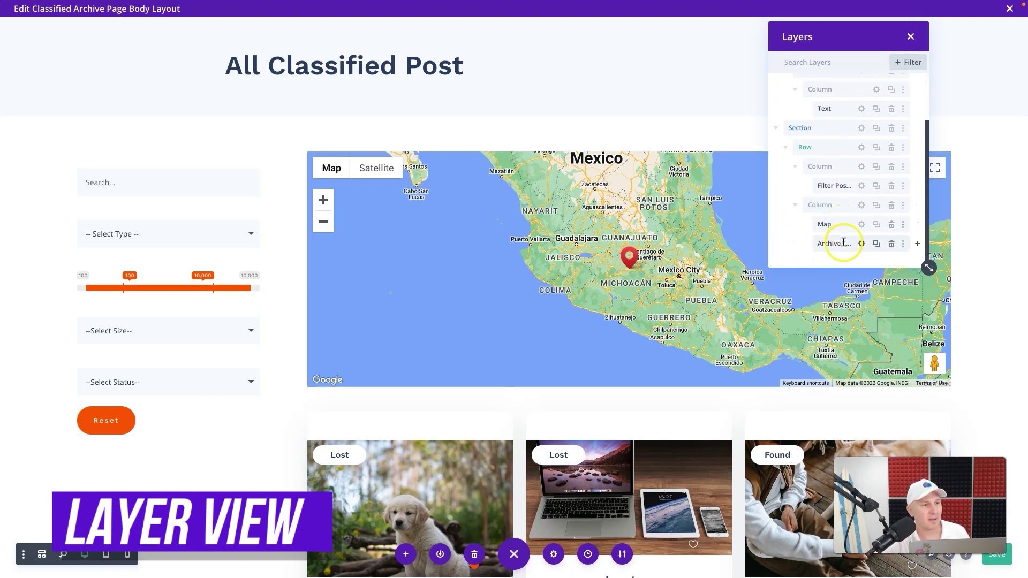
pyautogui.click(909, 40)
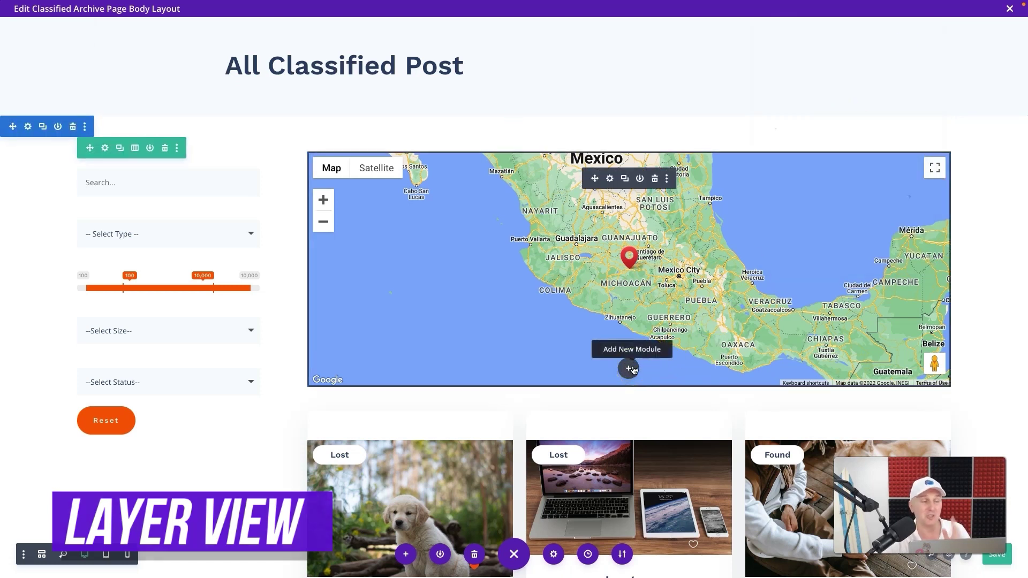
# Start adding a module below the map and show the Divi Machine module group.
pyautogui.click(629, 368)
pyautogui.scroll(-10, 662, 254)
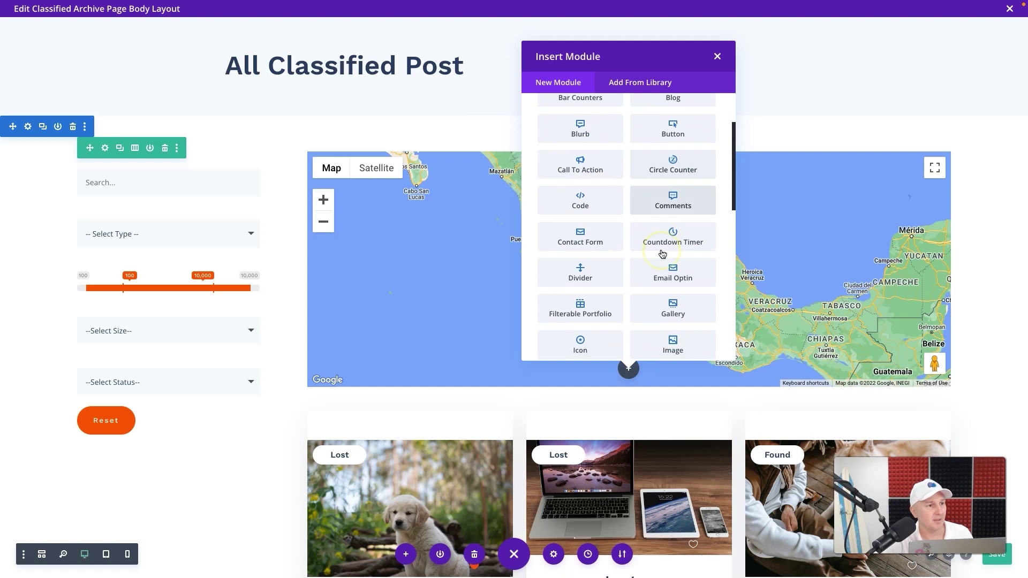
pyautogui.scroll(-3, 663, 254)
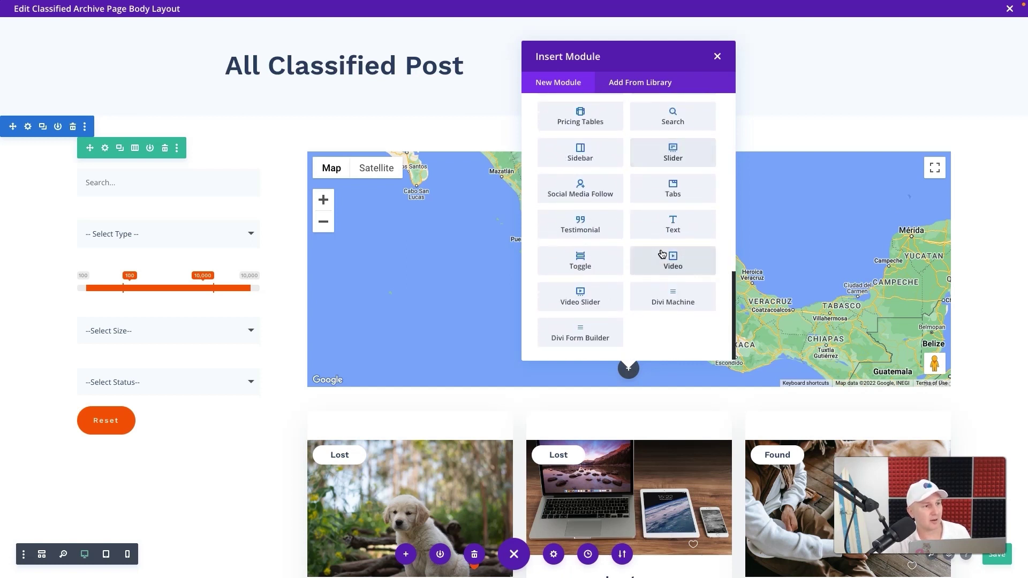
pyautogui.click(691, 294)
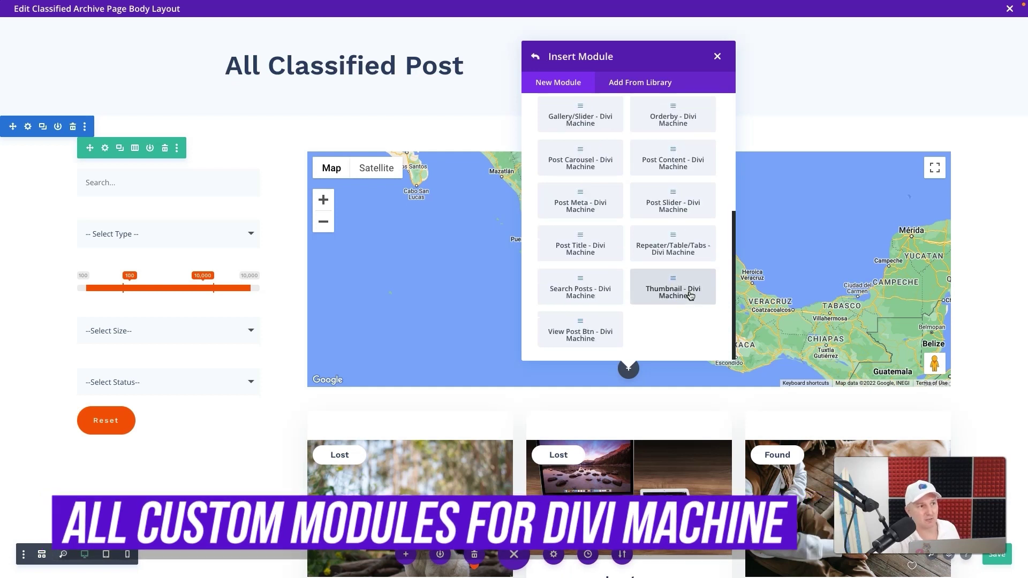
pyautogui.scroll(5, 691, 295)
pyautogui.scroll(-5, 691, 295)
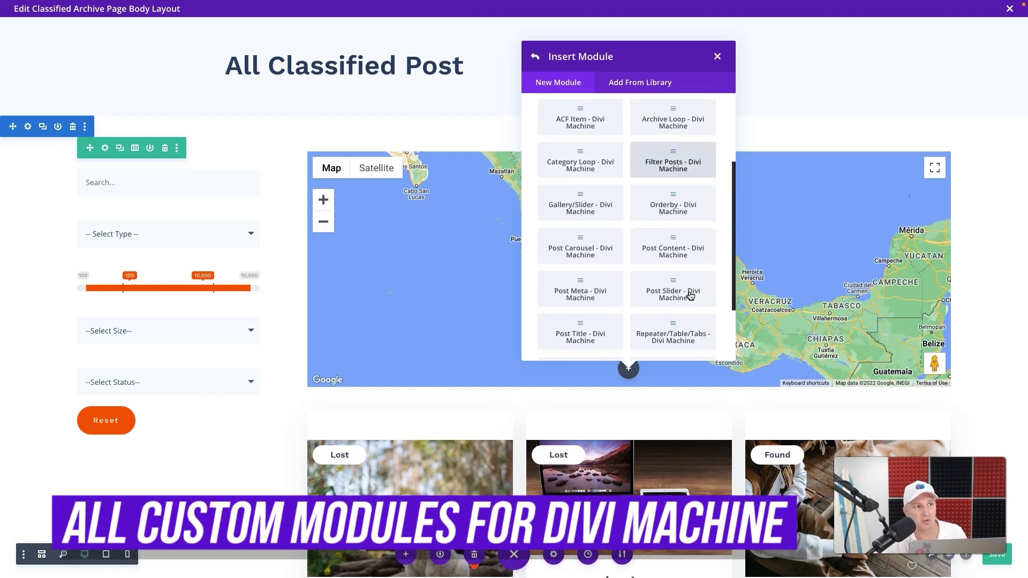
pyautogui.scroll(-3, 691, 295)
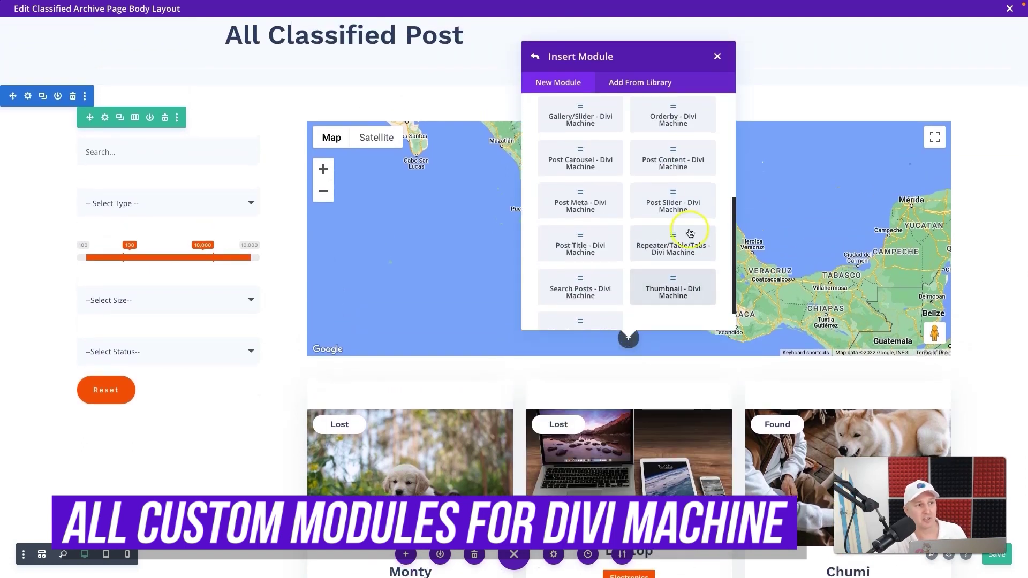
# Browse the Divi Machine modules, then close the picker without adding anything.
pyautogui.click(649, 181)
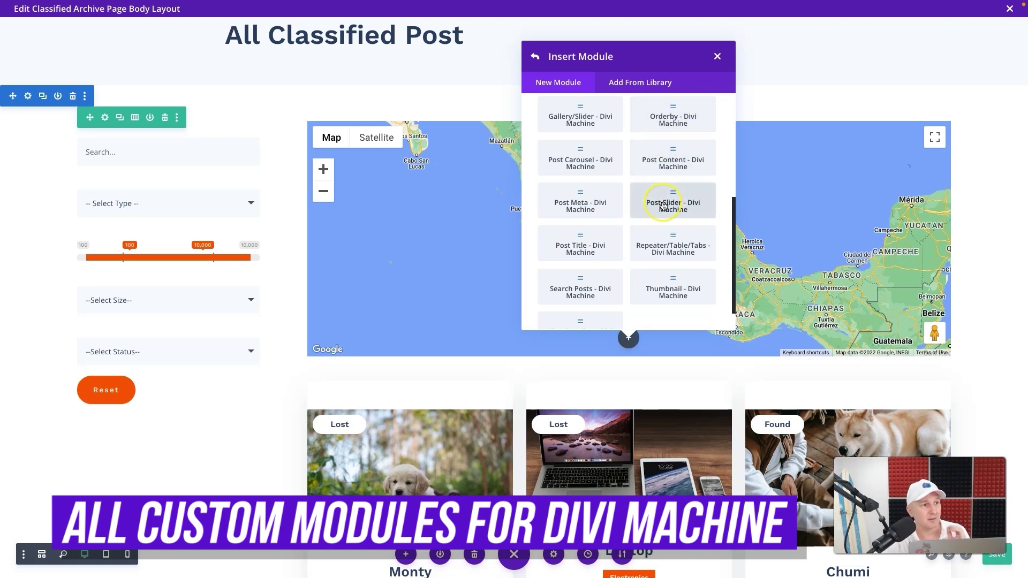
pyautogui.scroll(2, 663, 204)
pyautogui.scroll(3, 663, 204)
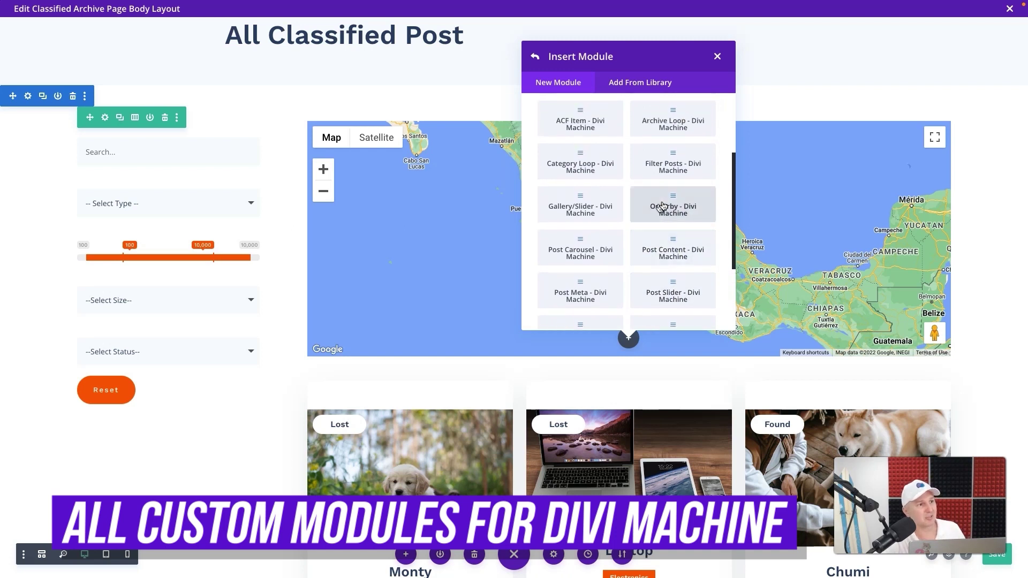
pyautogui.click(598, 215)
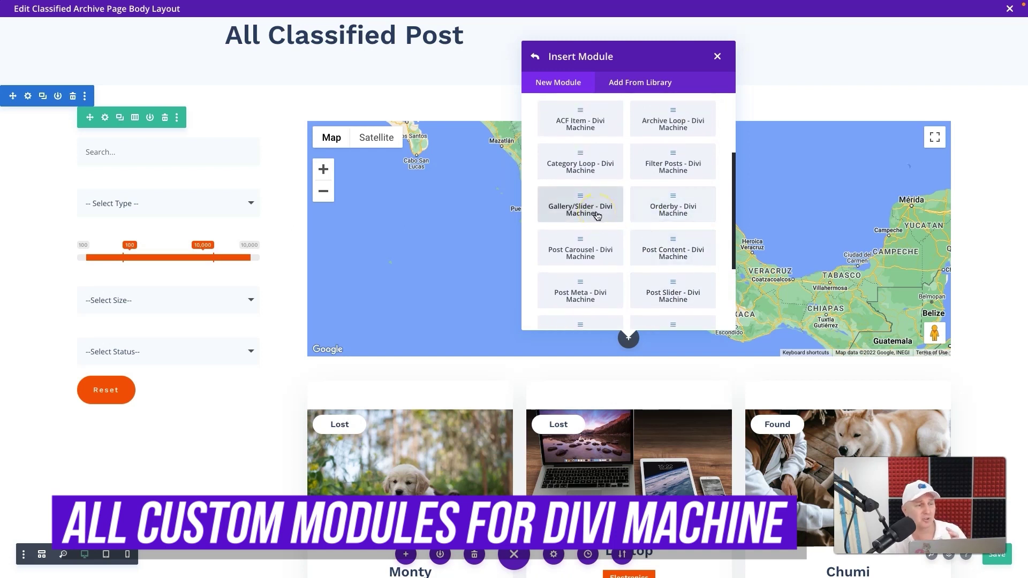
pyautogui.scroll(-3, 645, 187)
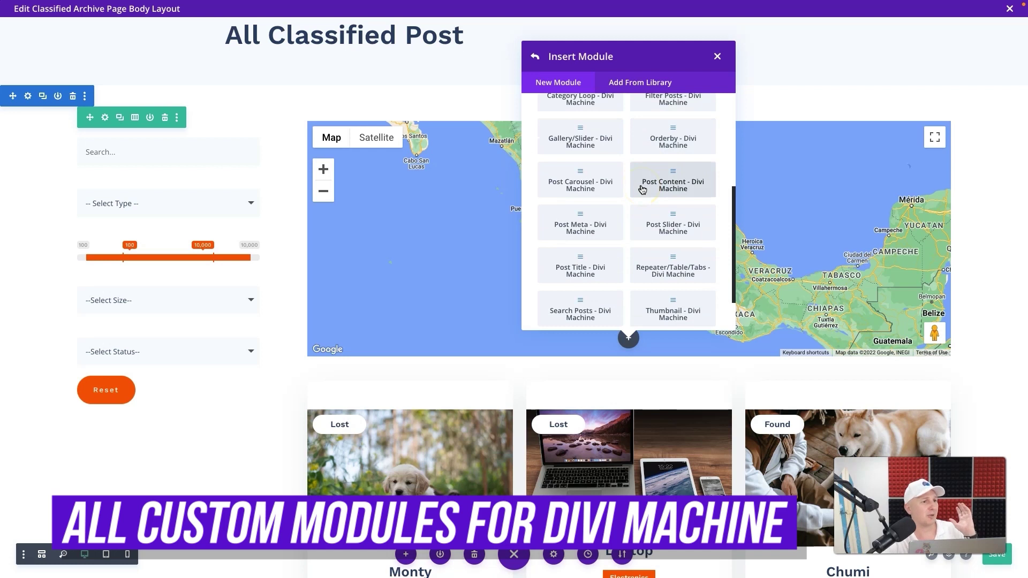
pyautogui.scroll(-3, 642, 188)
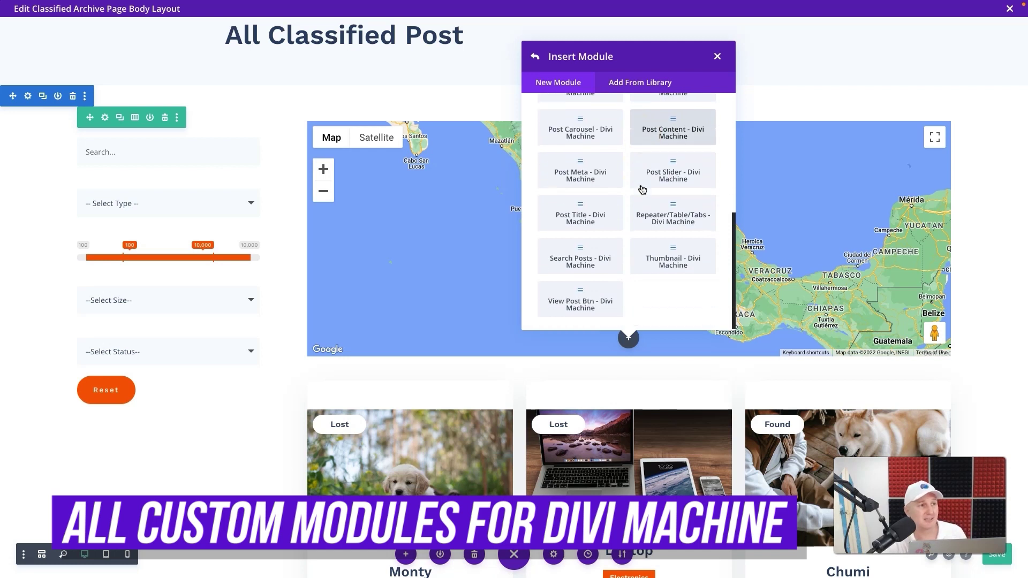
pyautogui.click(721, 64)
# Mark the Monty listing as a favourite.
pyautogui.scroll(-2, 606, 491)
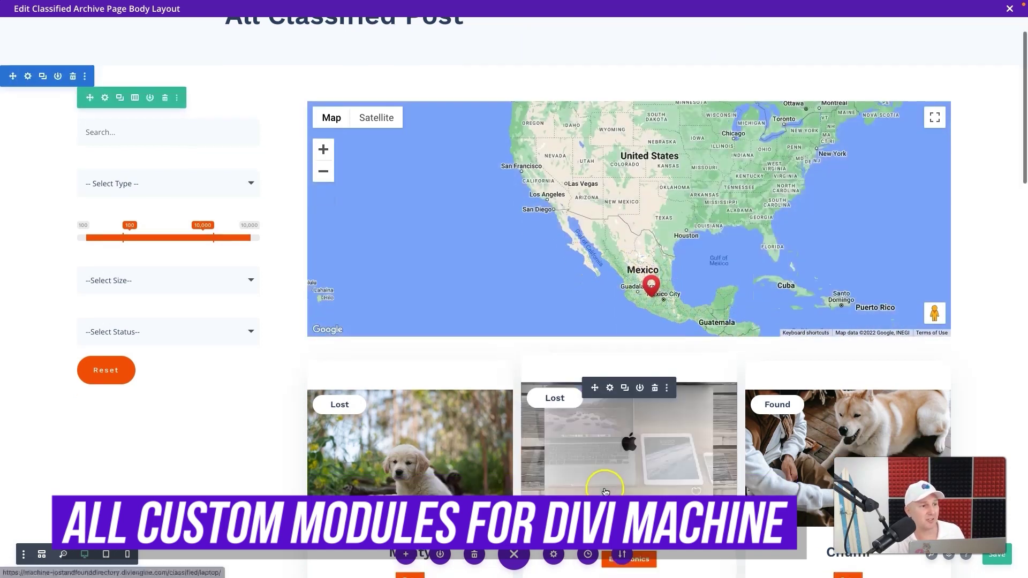
pyautogui.scroll(-4, 605, 492)
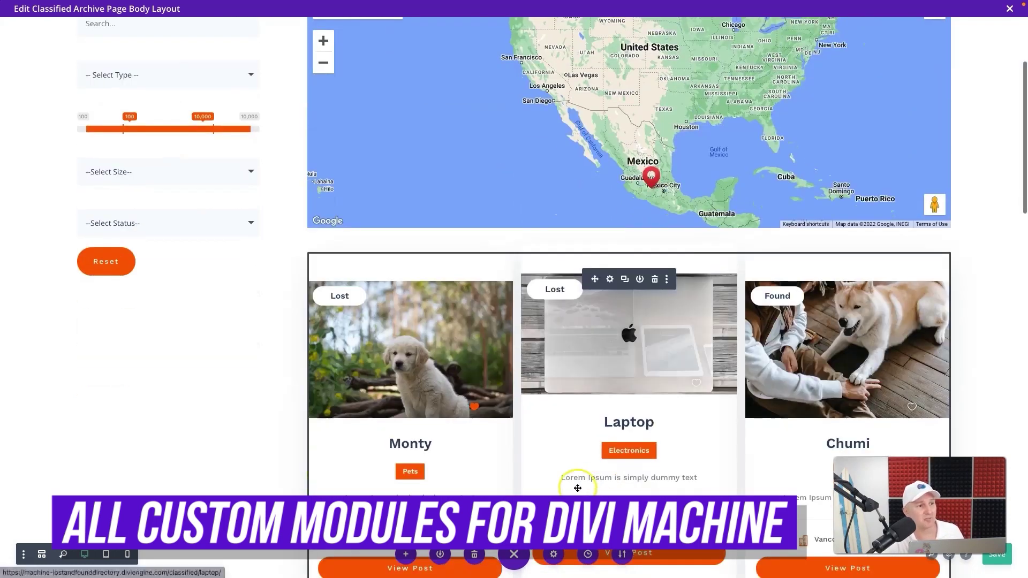
pyautogui.click(478, 405)
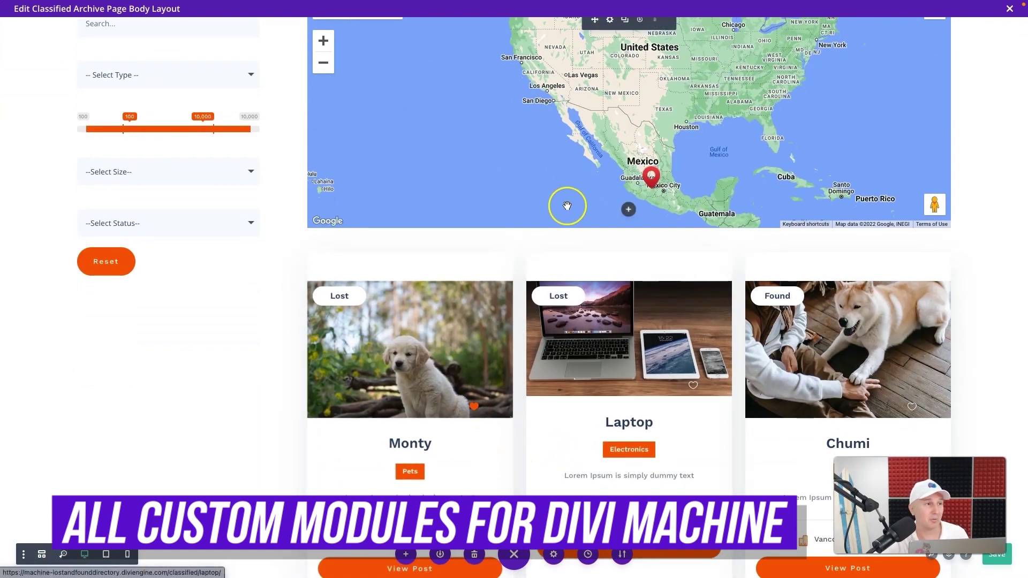
pyautogui.scroll(5, 232, 378)
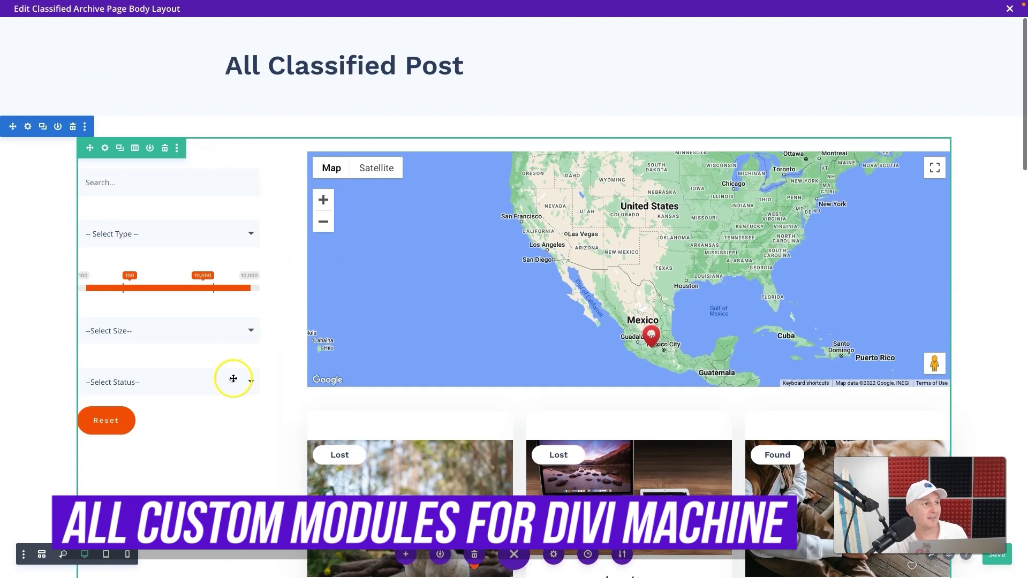
pyautogui.click(1010, 9)
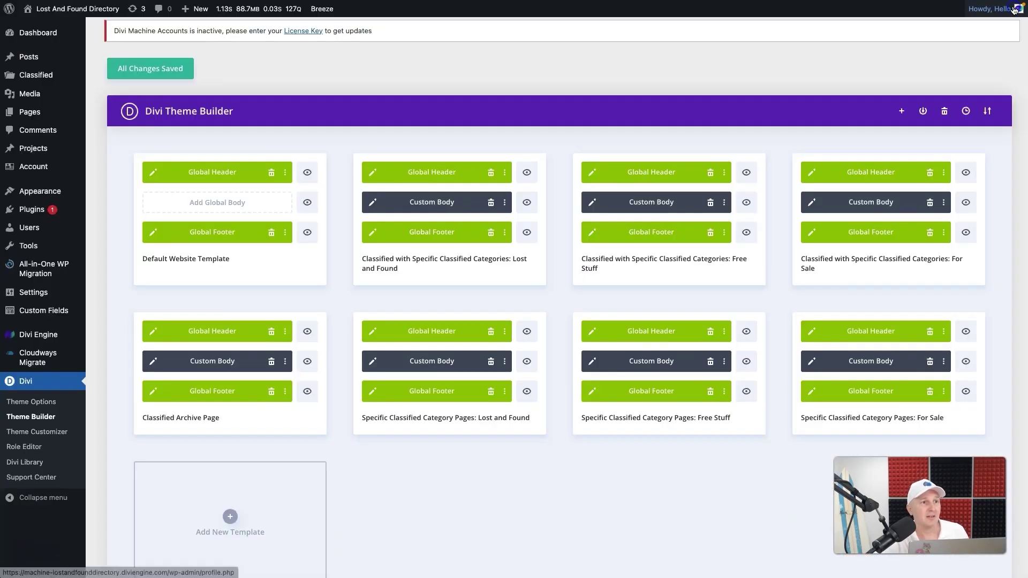